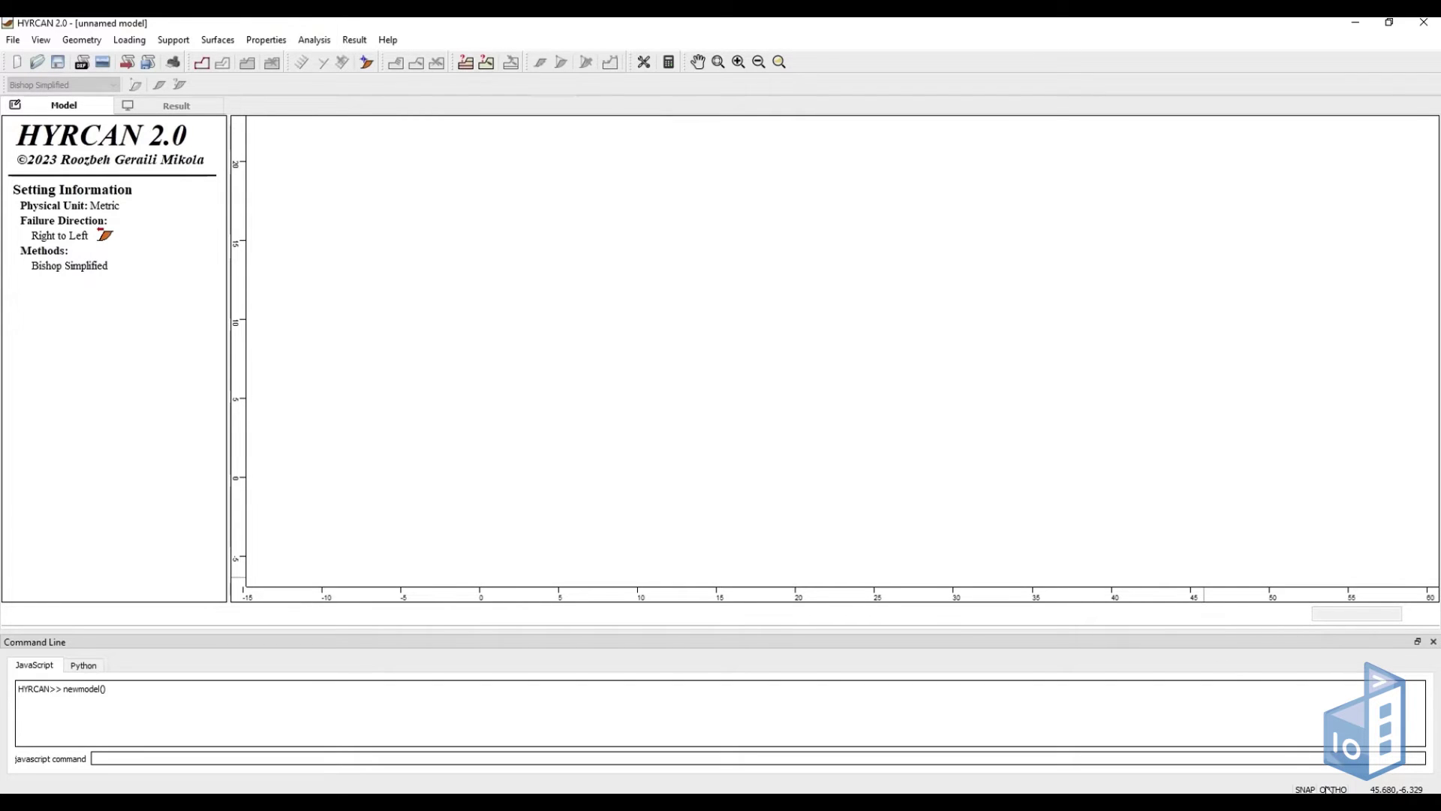
Draw the external boundary through (0,0), (0,5), (10,5), (30,15), (45,15), (45,0), closing at the origin.
left_click(202, 63)
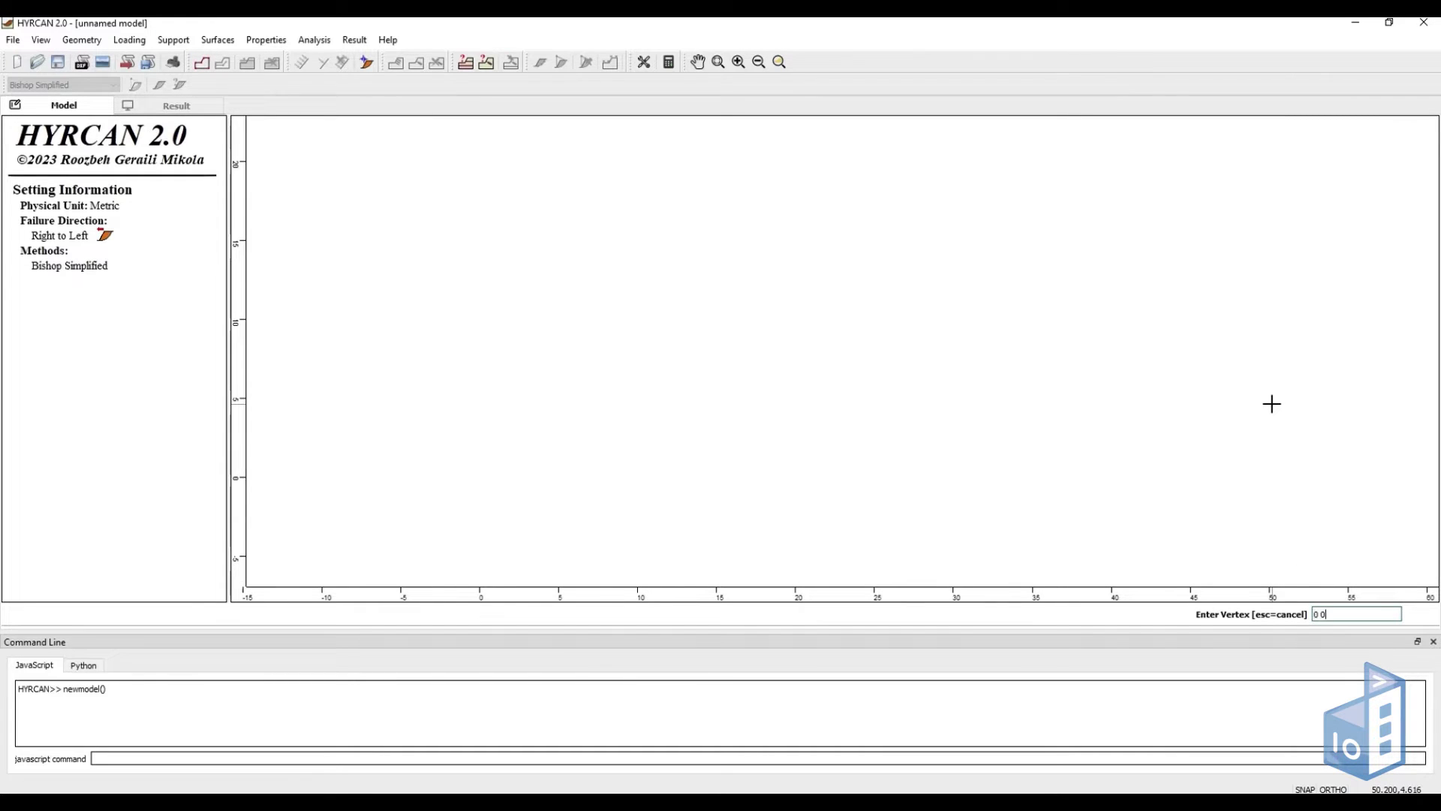
key("Return")
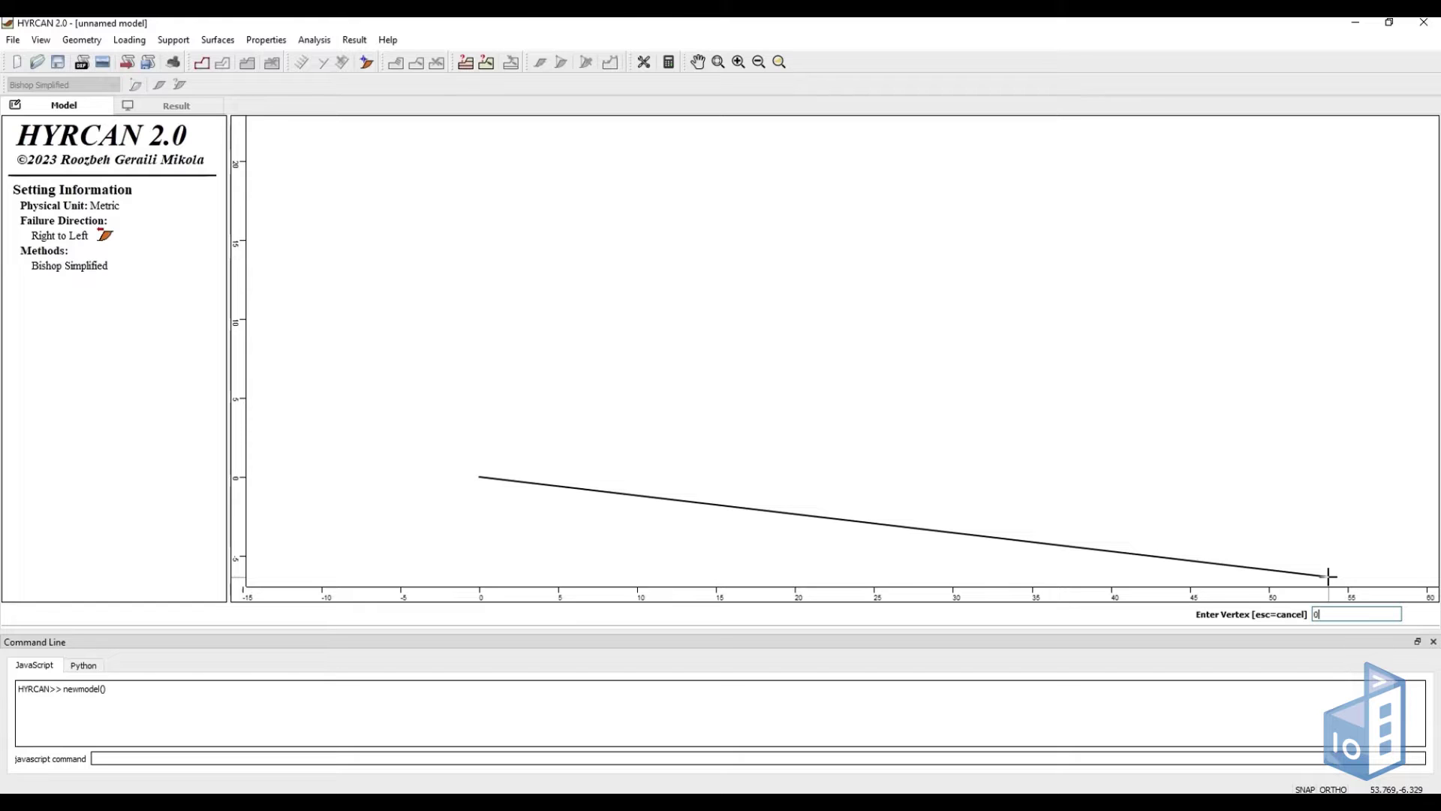
key("Return")
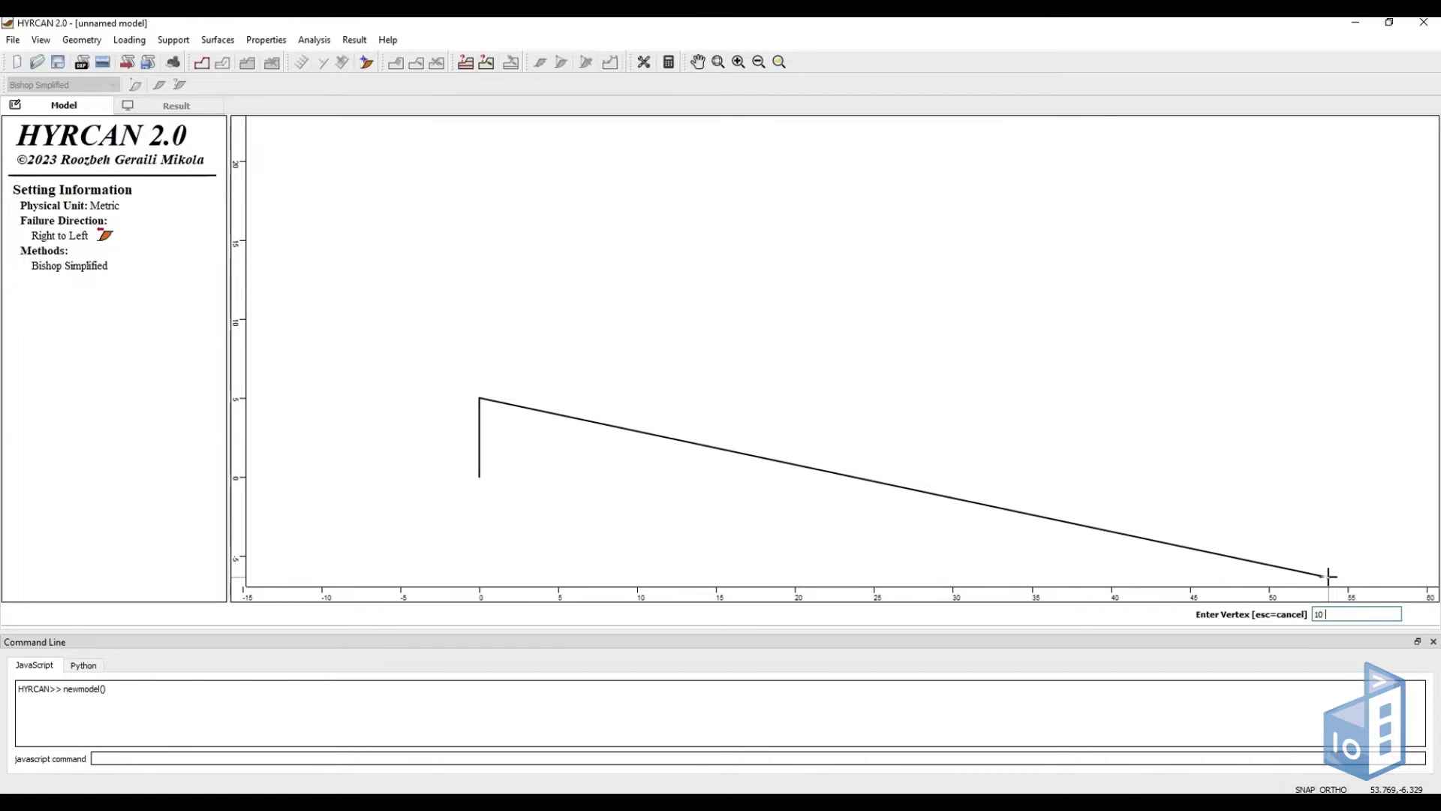
key("Return")
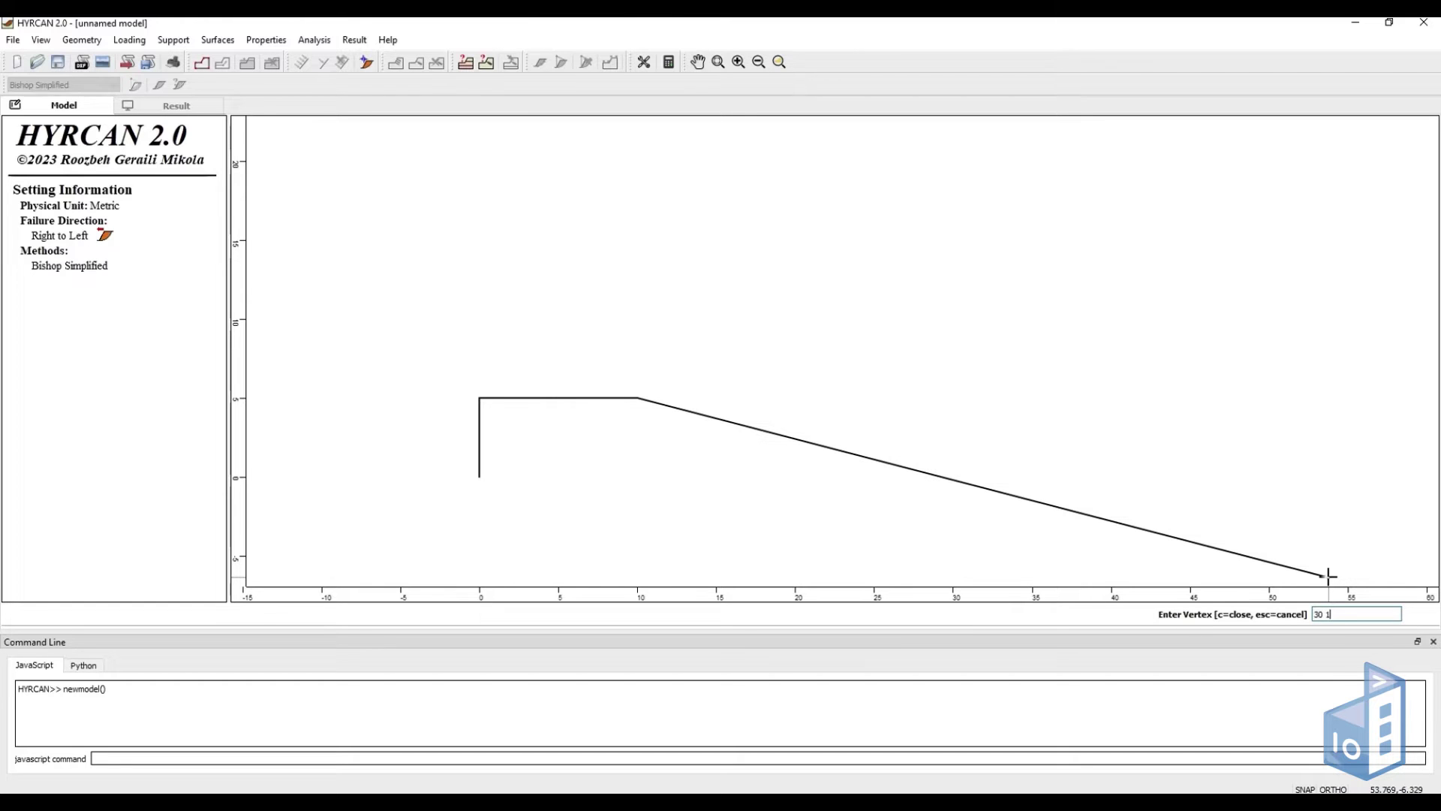
key("Return")
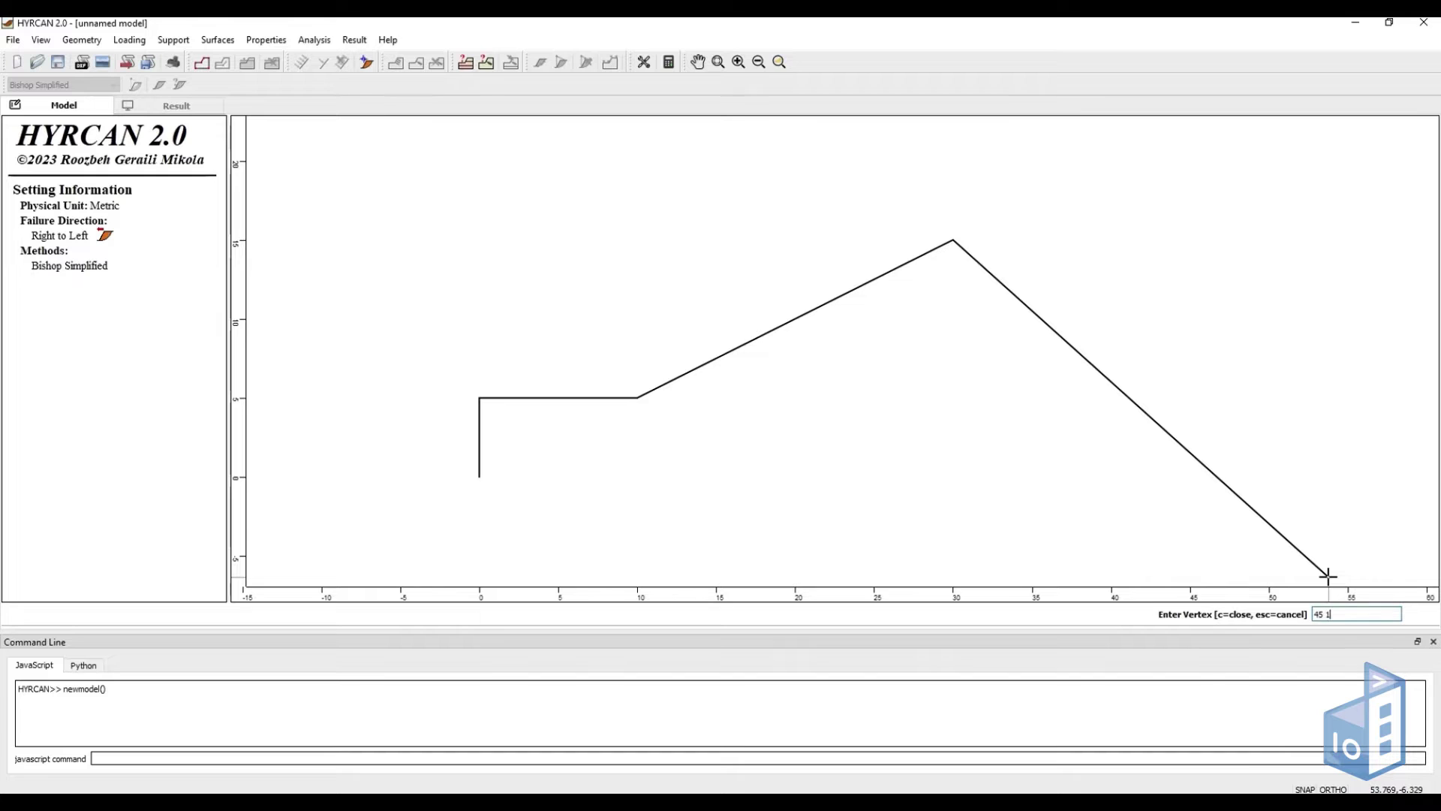
type("45 15")
key("Return")
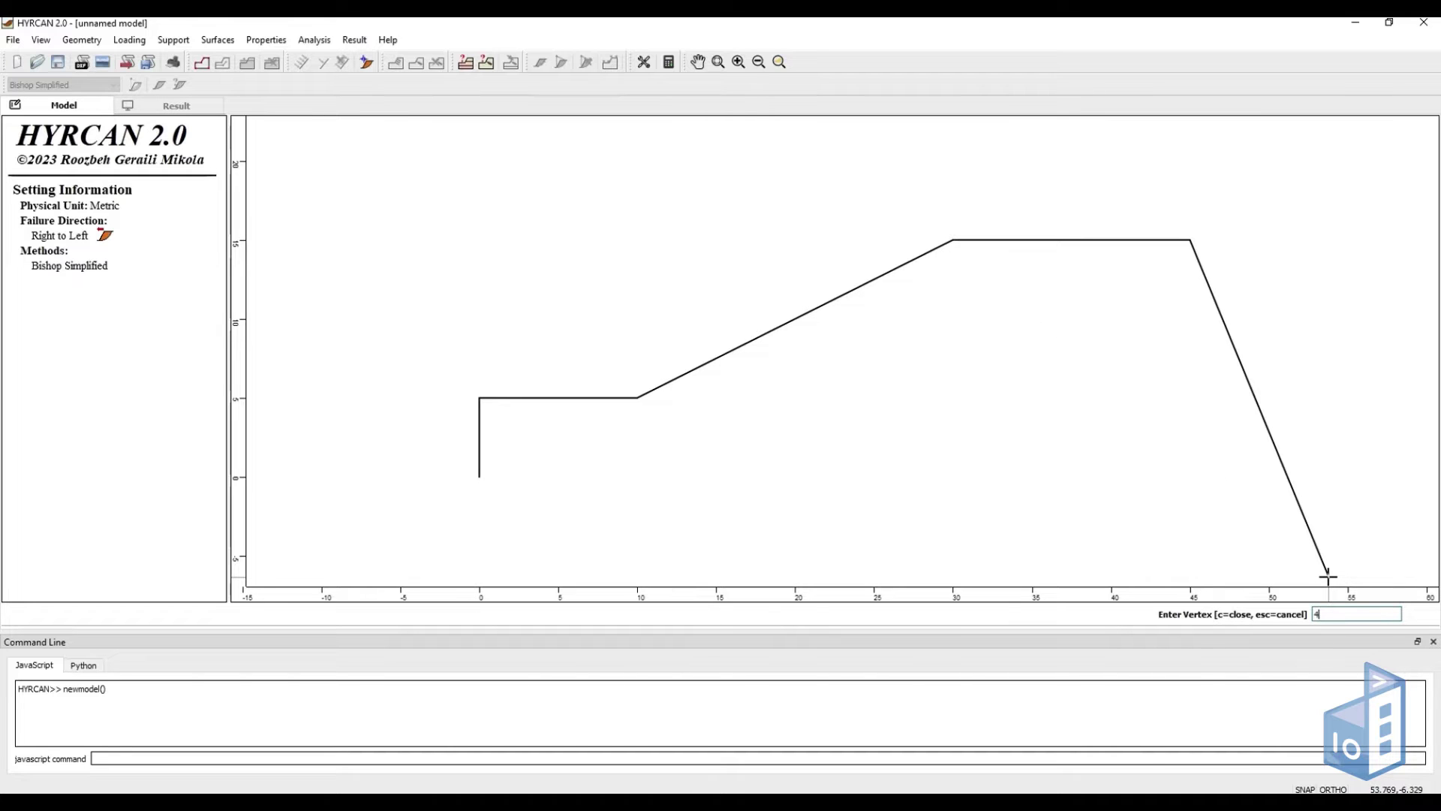
key("Return")
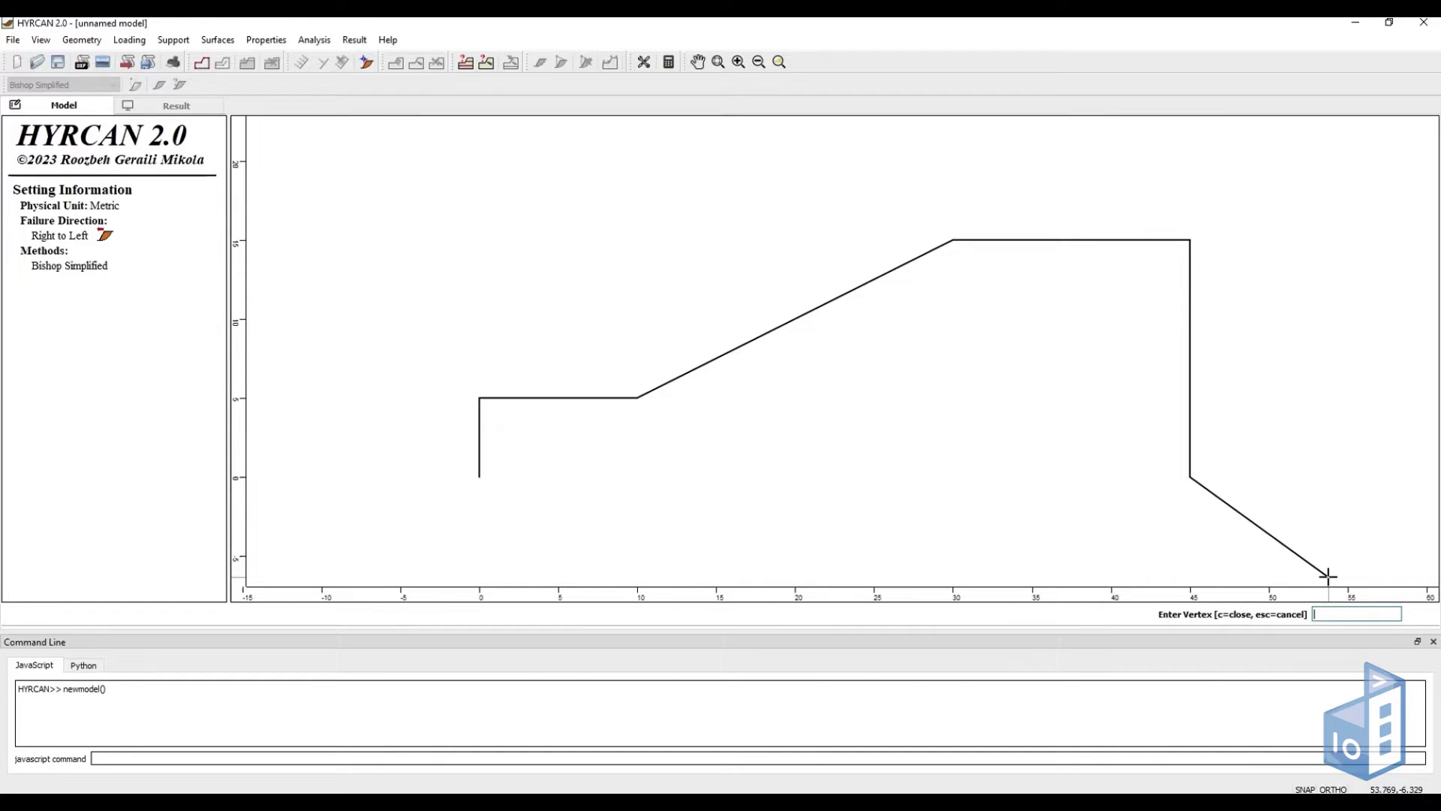
left_click(473, 473)
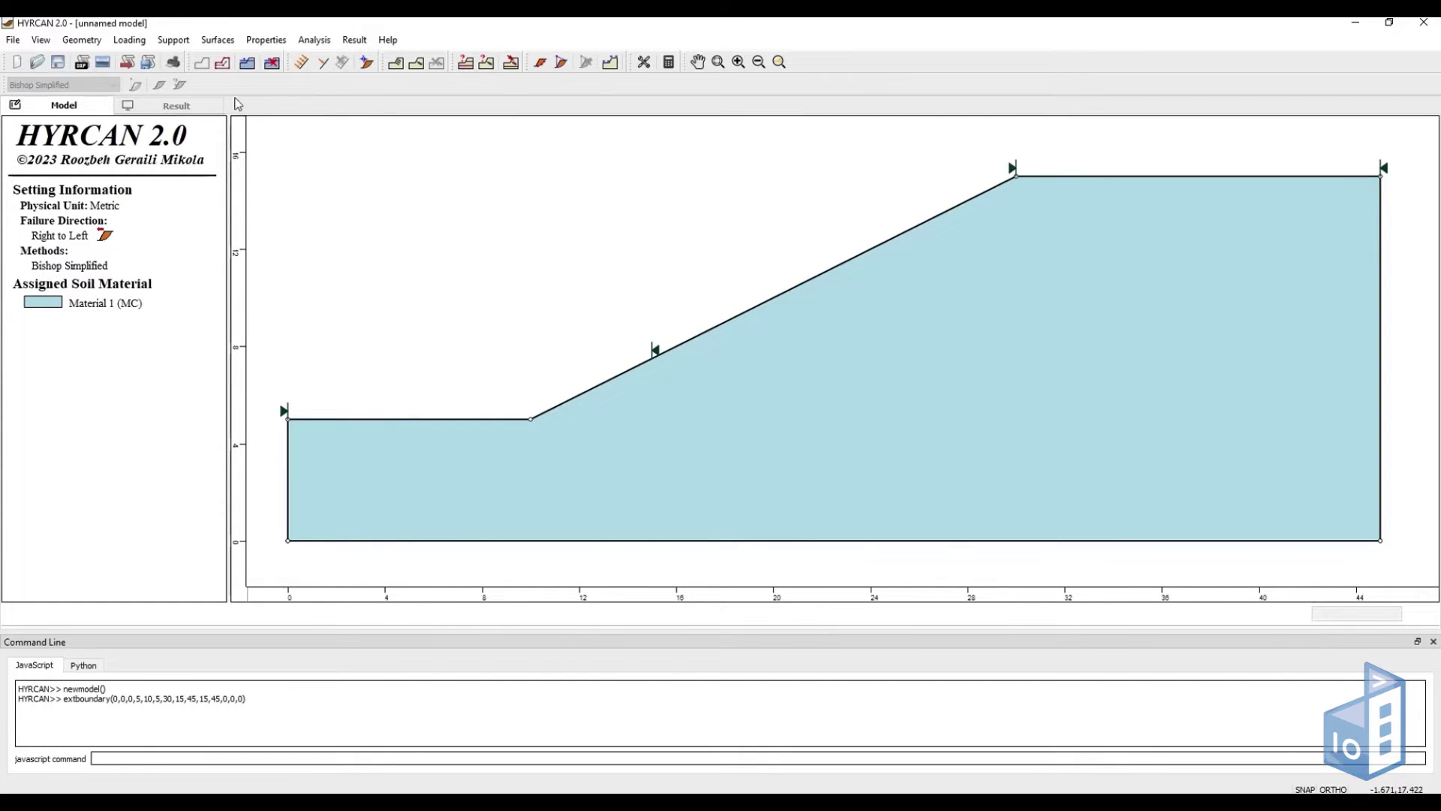
Add a material boundary along elevation 5 from (0,5) to (45,5).
left_click(222, 65)
left_click(287, 417)
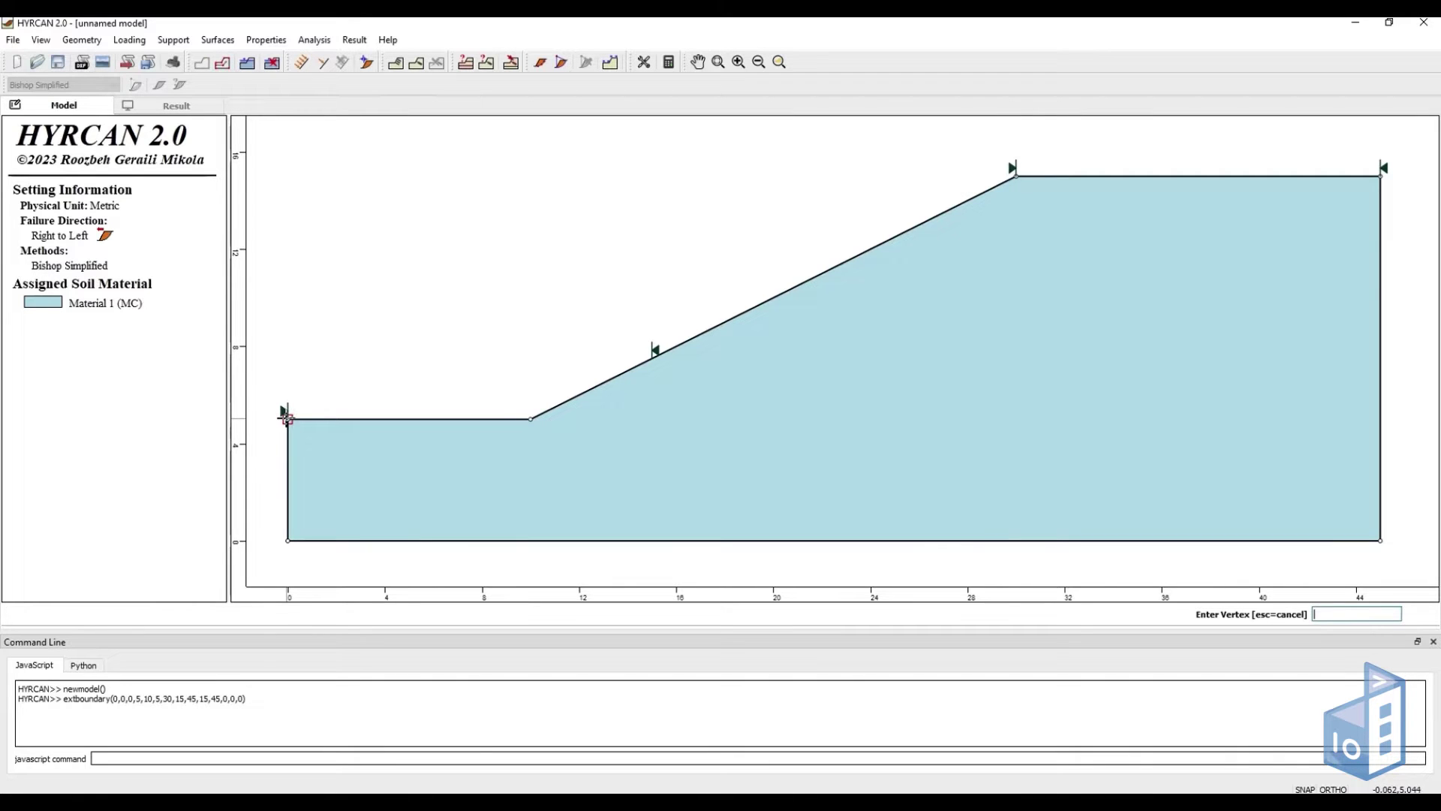
left_click(1380, 418)
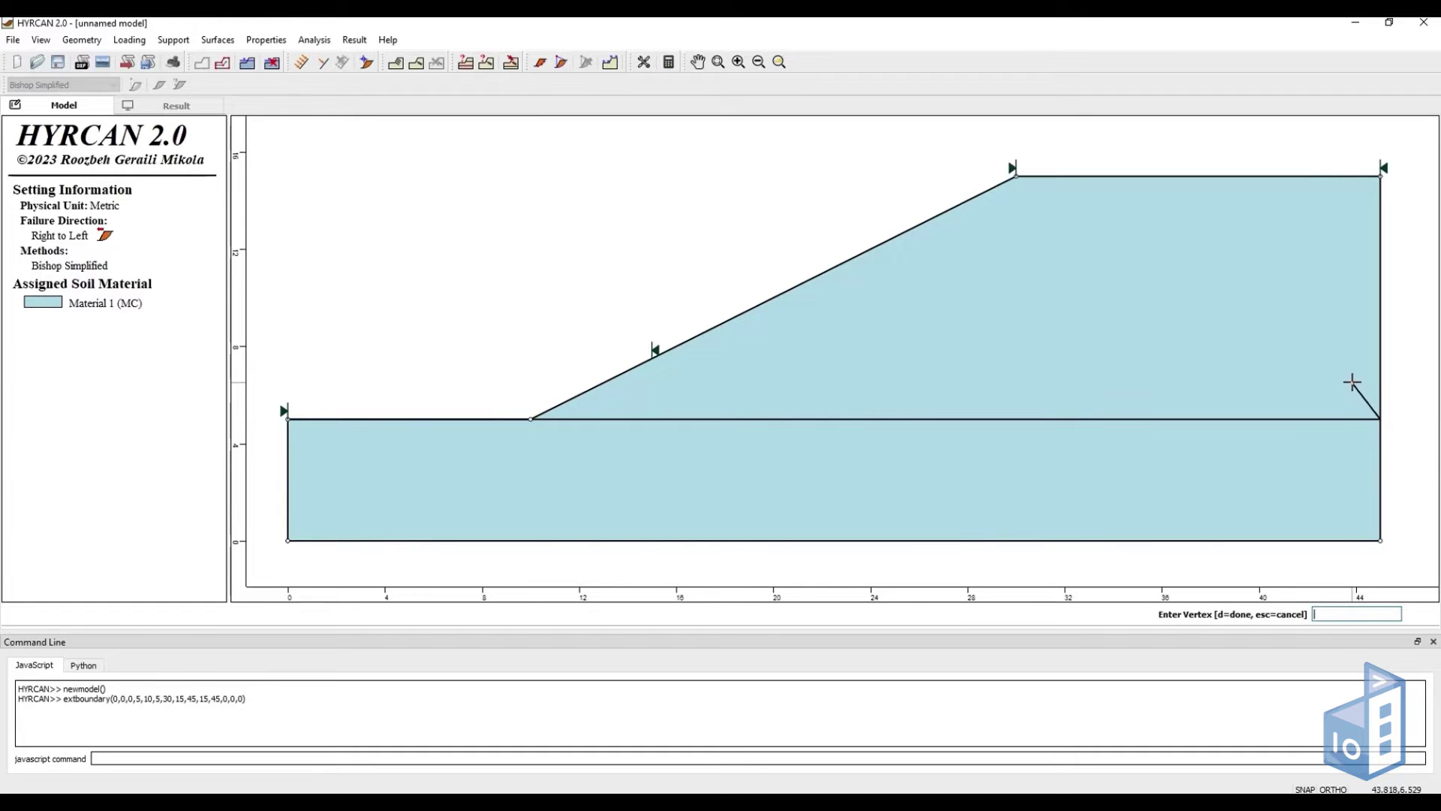
key("Return")
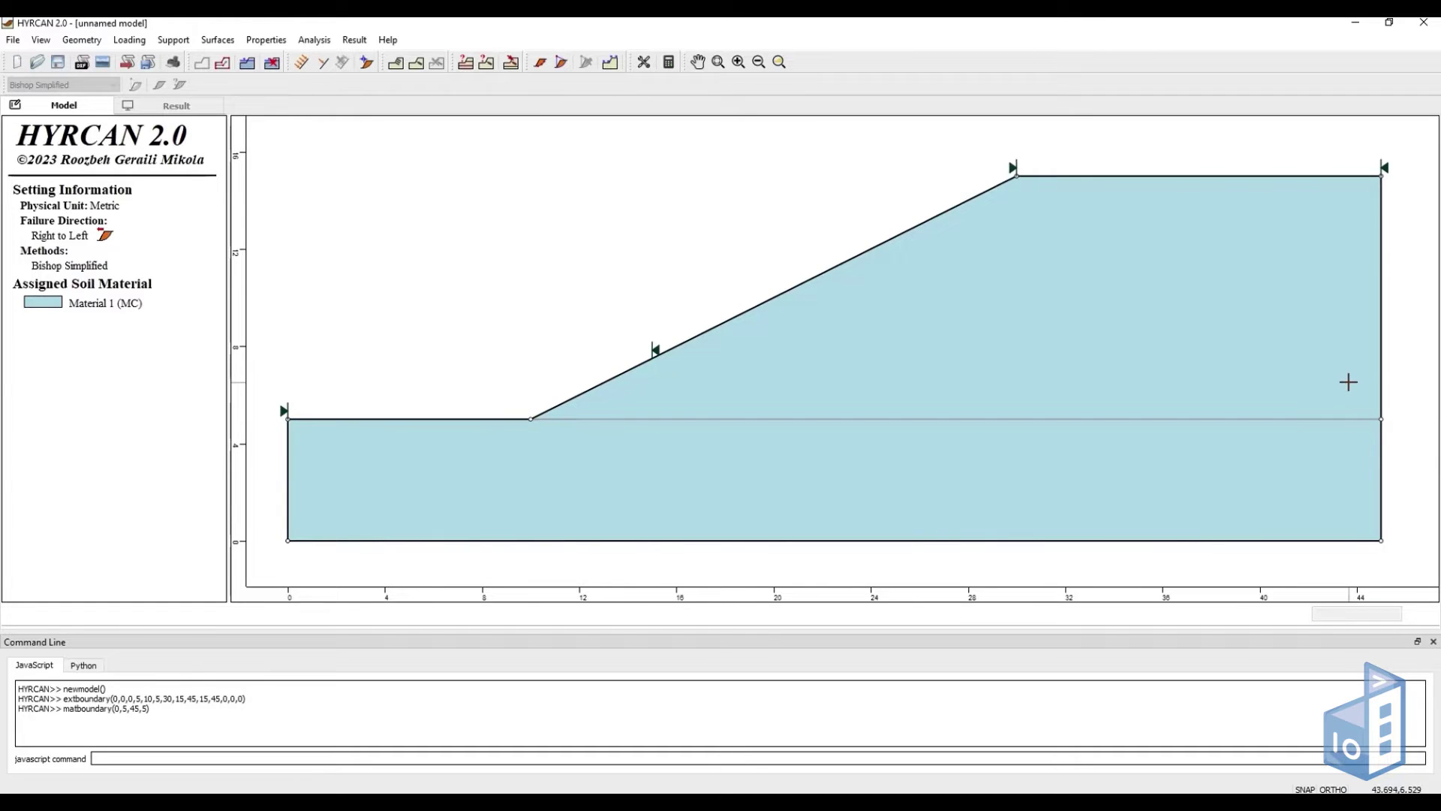
Add a horizontal water table from (0,2.5) to (45,2.5).
left_click(249, 68)
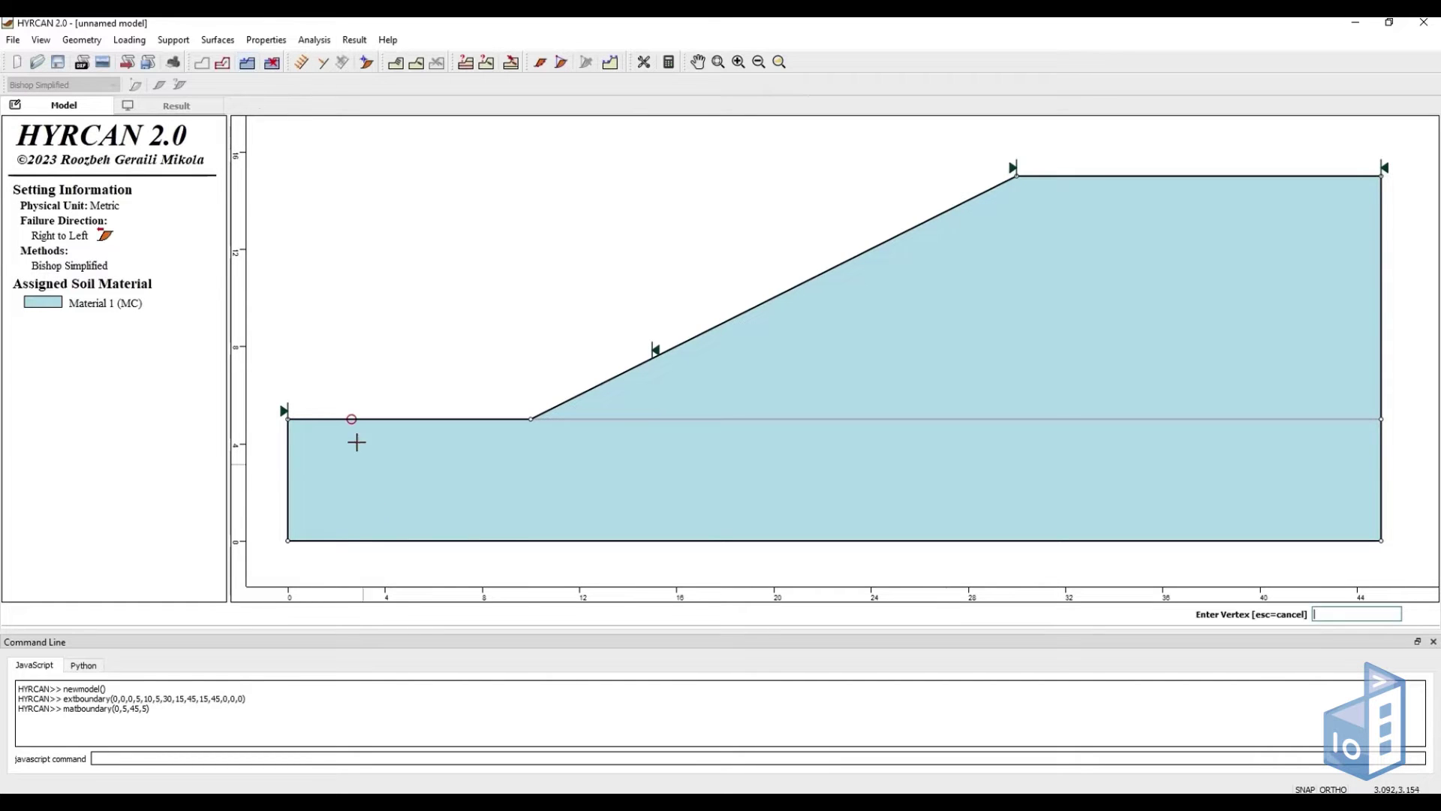
left_click(287, 479)
left_click(1381, 480)
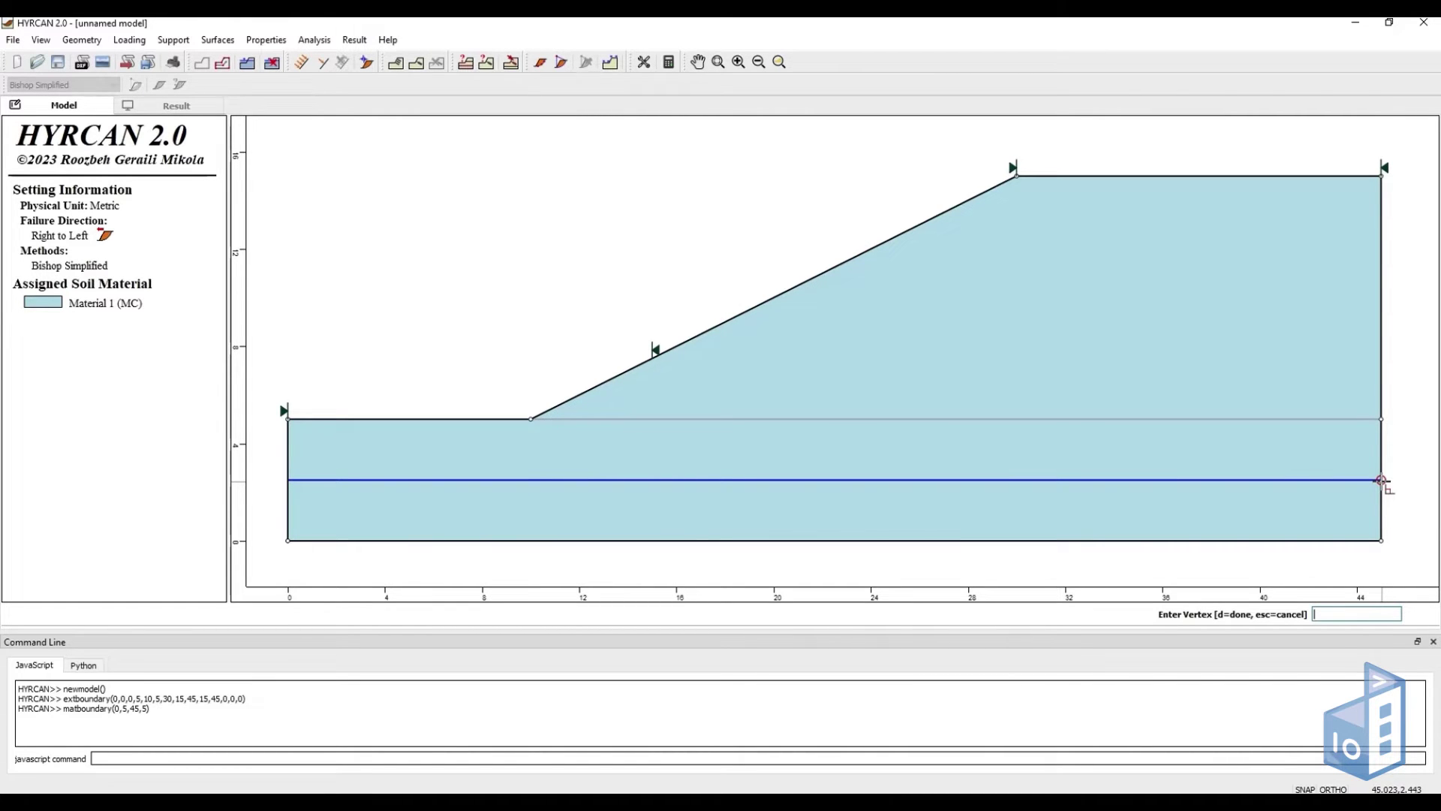
right_click(1381, 480)
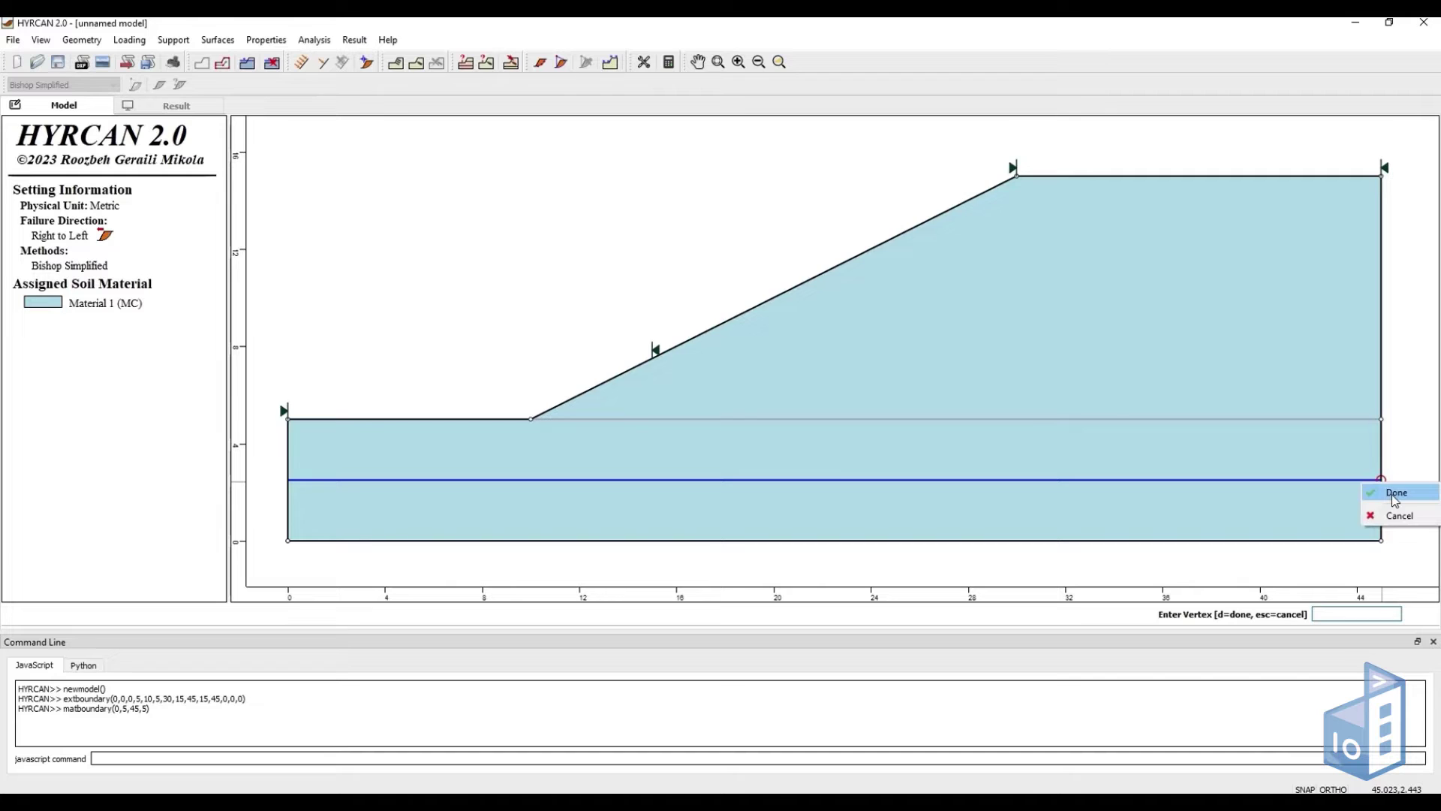
left_click(1394, 494)
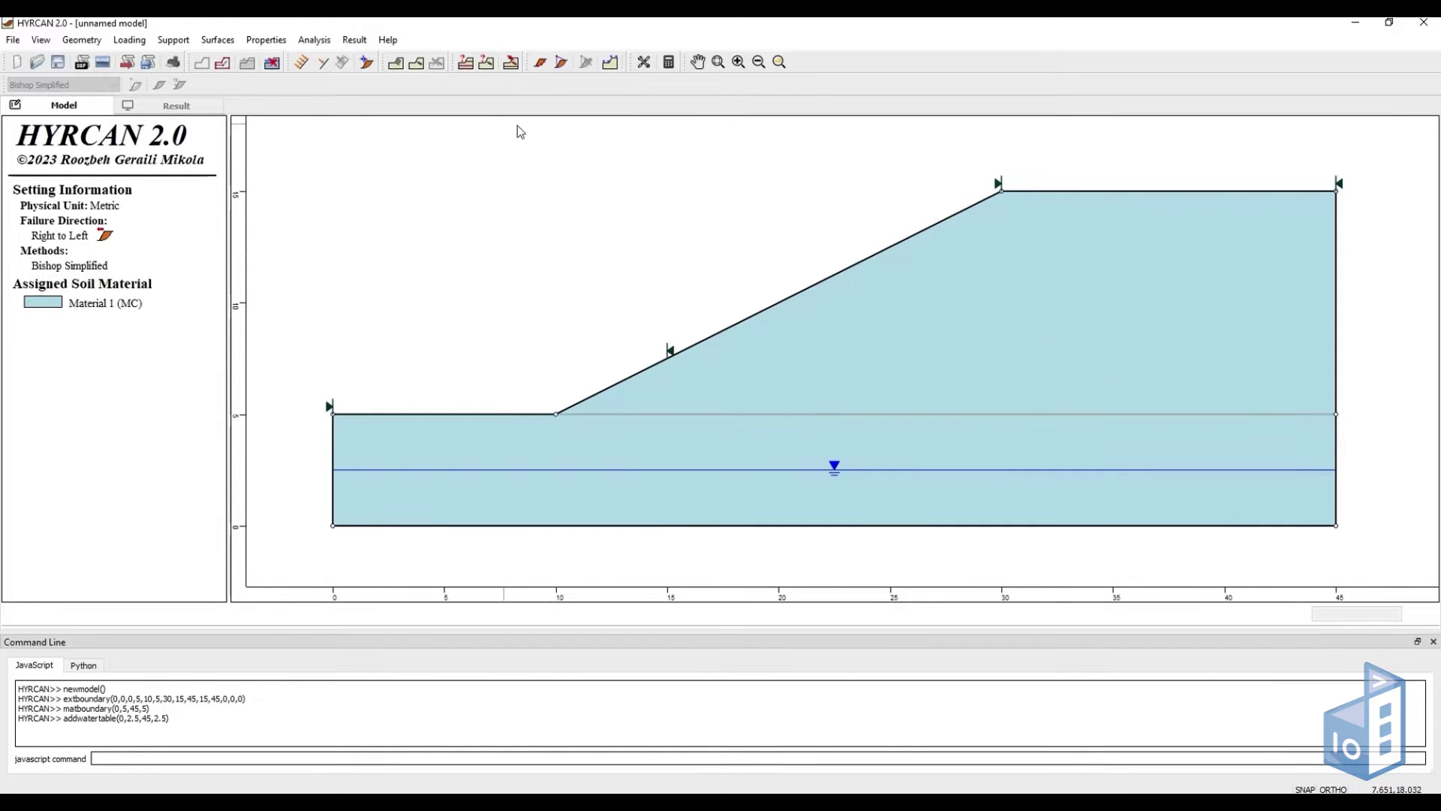
Rename Material 1 to Lower with unit weight 18 and friction angle 30.
left_click(465, 62)
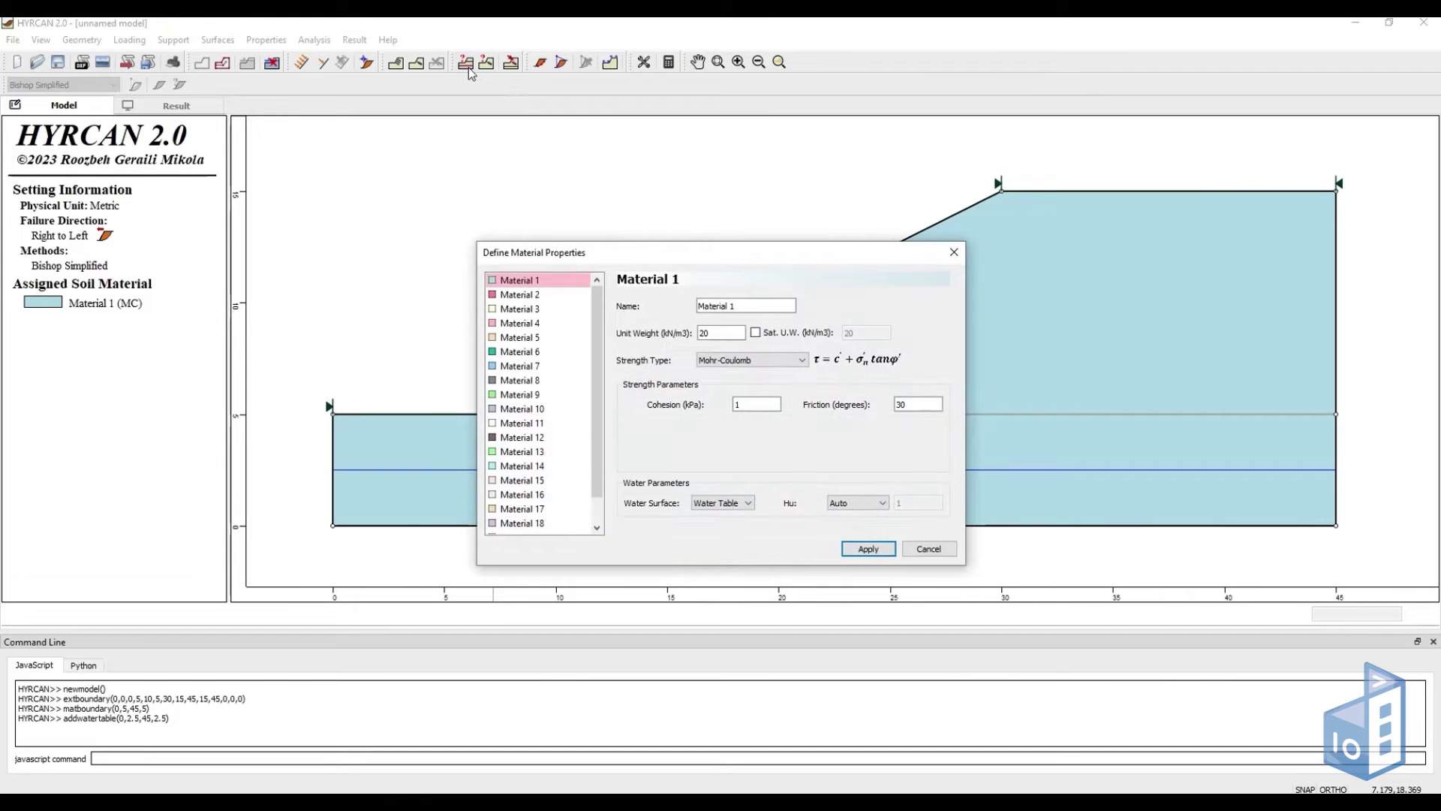
double_click(740, 304)
type("Lower")
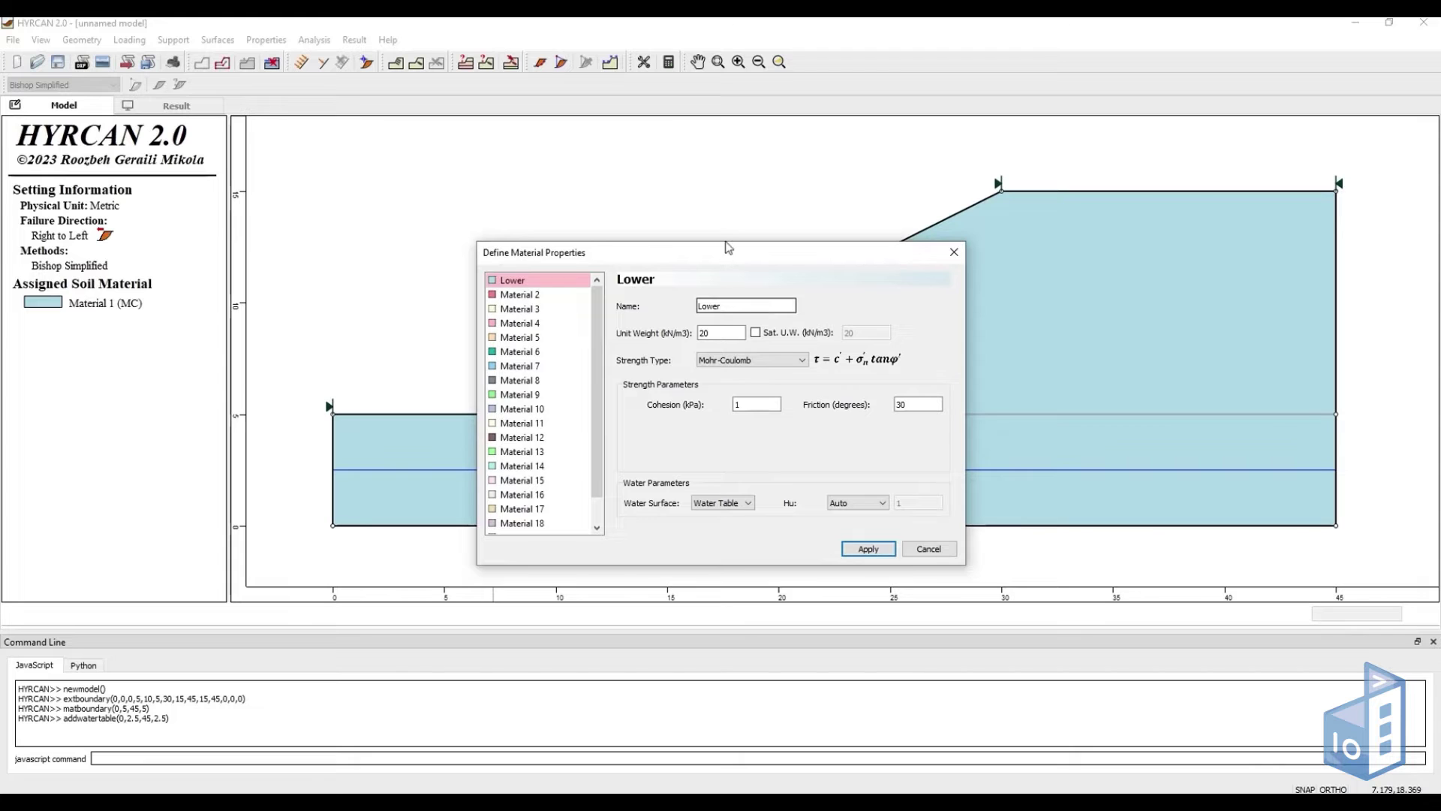
double_click(719, 332)
type("18")
key("Tab")
double_click(762, 403)
key("Tab")
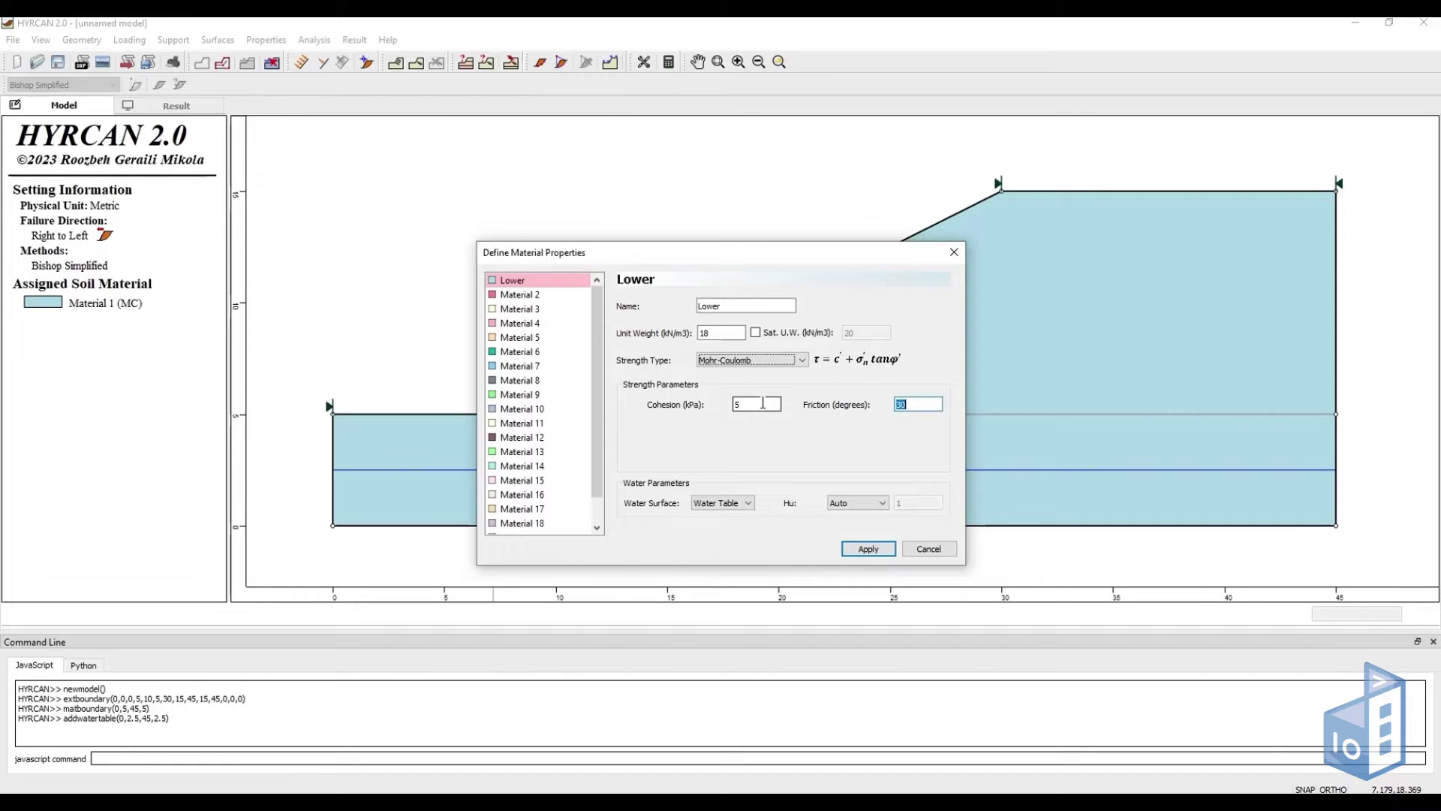
type("30")
left_click(869, 549)
Define Material 2 as Upper: unit weight 21, cohesion 5, friction 40, Mohr-Coulomb.
left_click(519, 294)
left_click(764, 304)
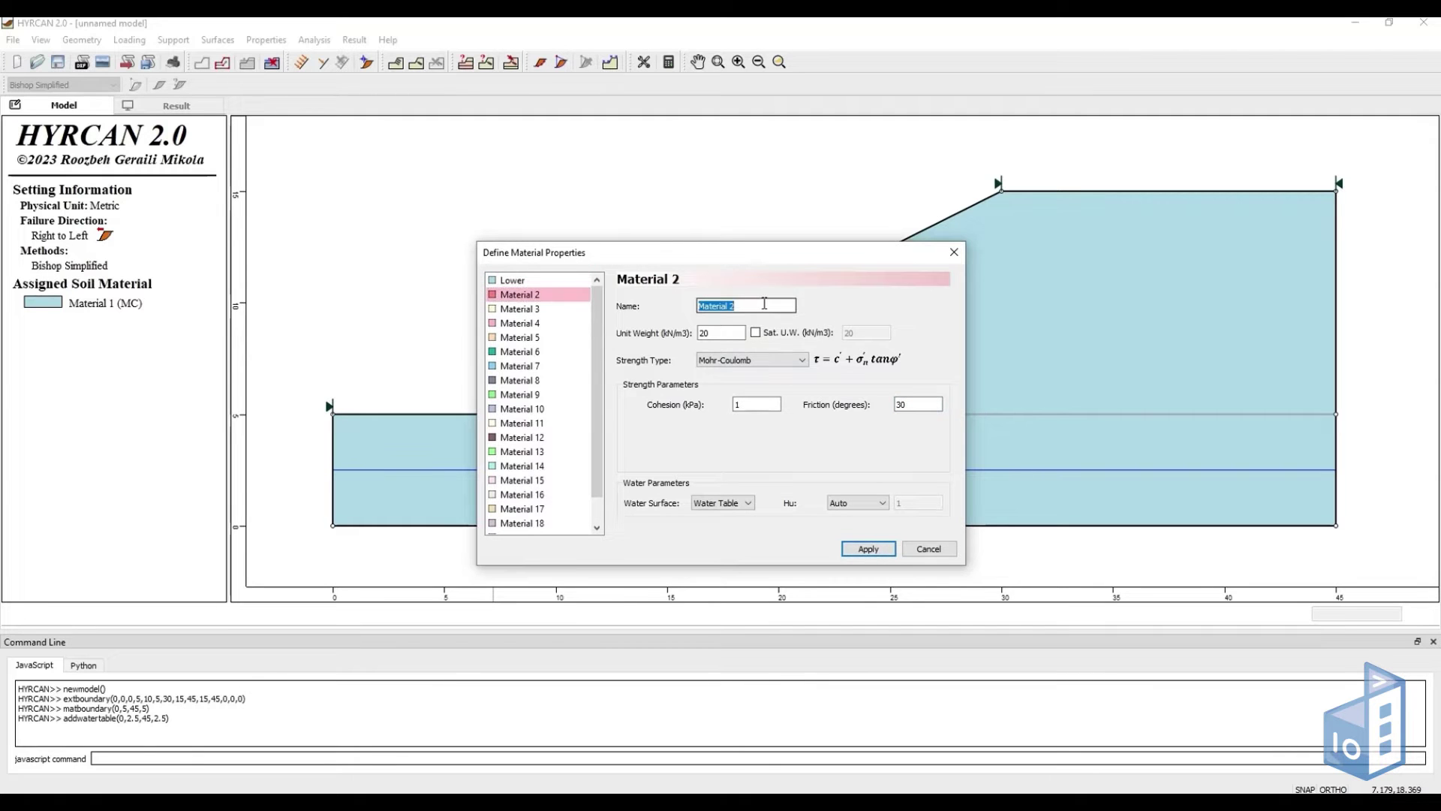
type("Upper")
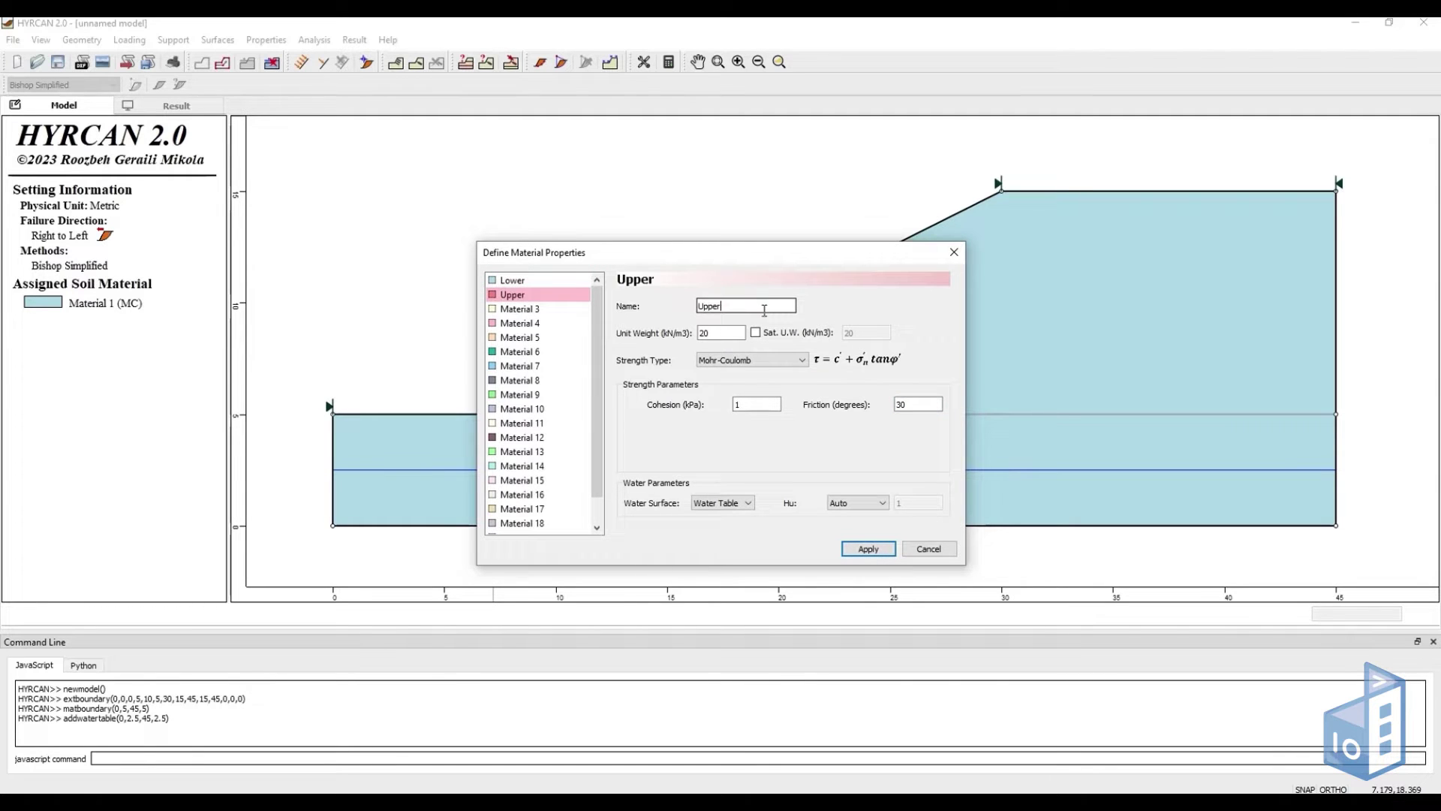
double_click(711, 332)
type("21")
double_click(747, 405)
type("5")
double_click(924, 403)
type("40")
left_click(782, 360)
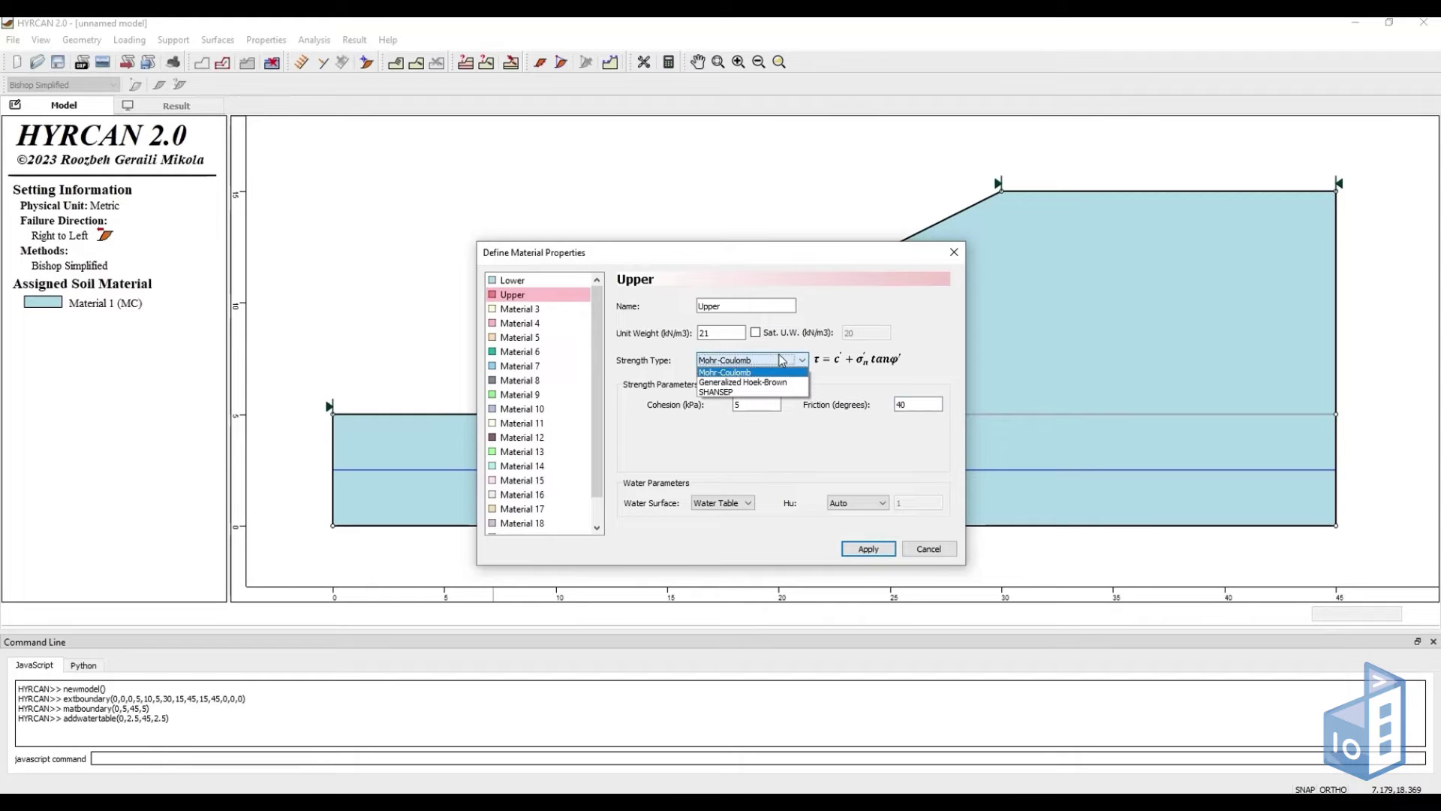
left_click(781, 361)
left_click(867, 550)
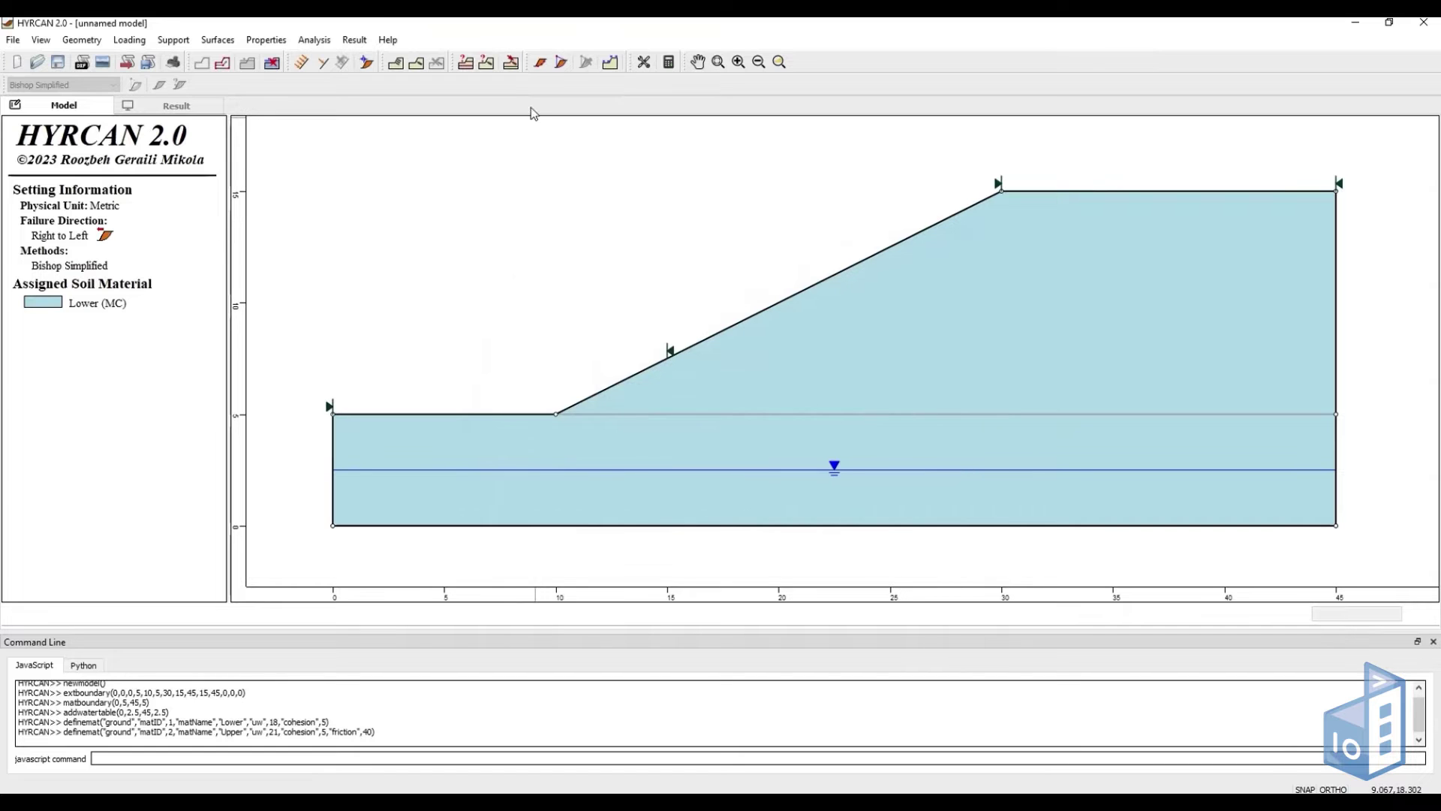
Assign Upper to the top soil layer and Lower to the bottom layer.
left_click(510, 65)
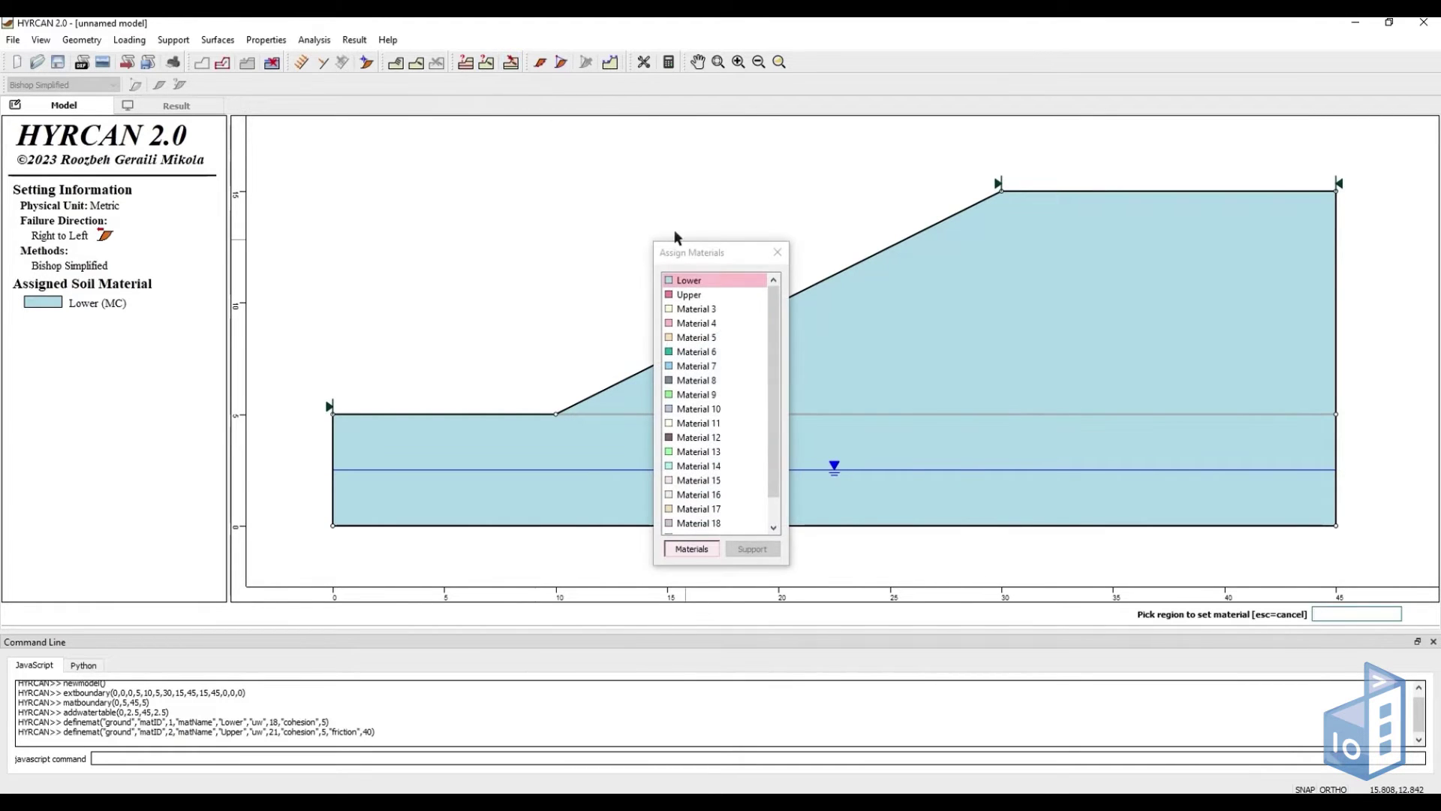
left_click(691, 294)
left_click(1113, 317)
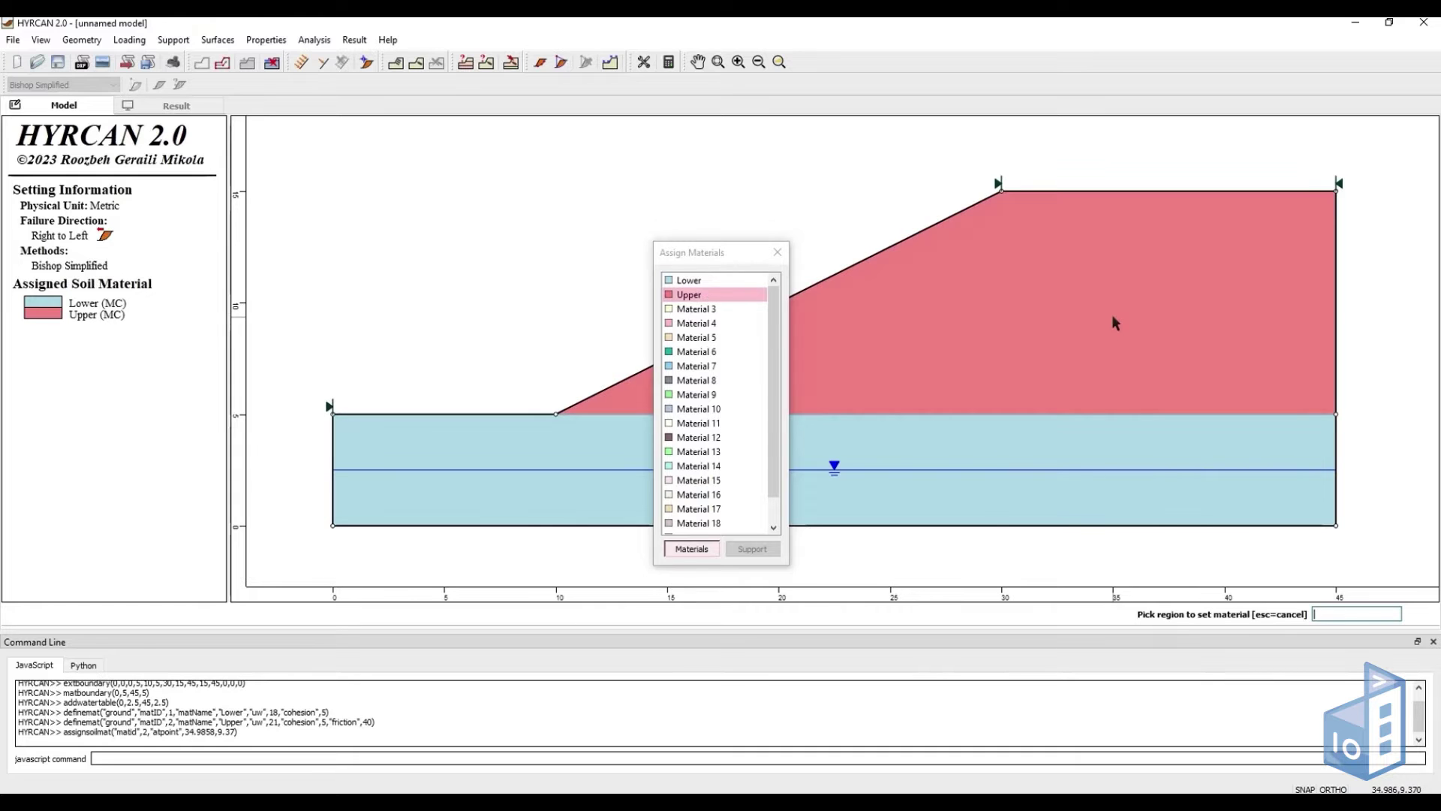
left_click(706, 283)
left_click(985, 431)
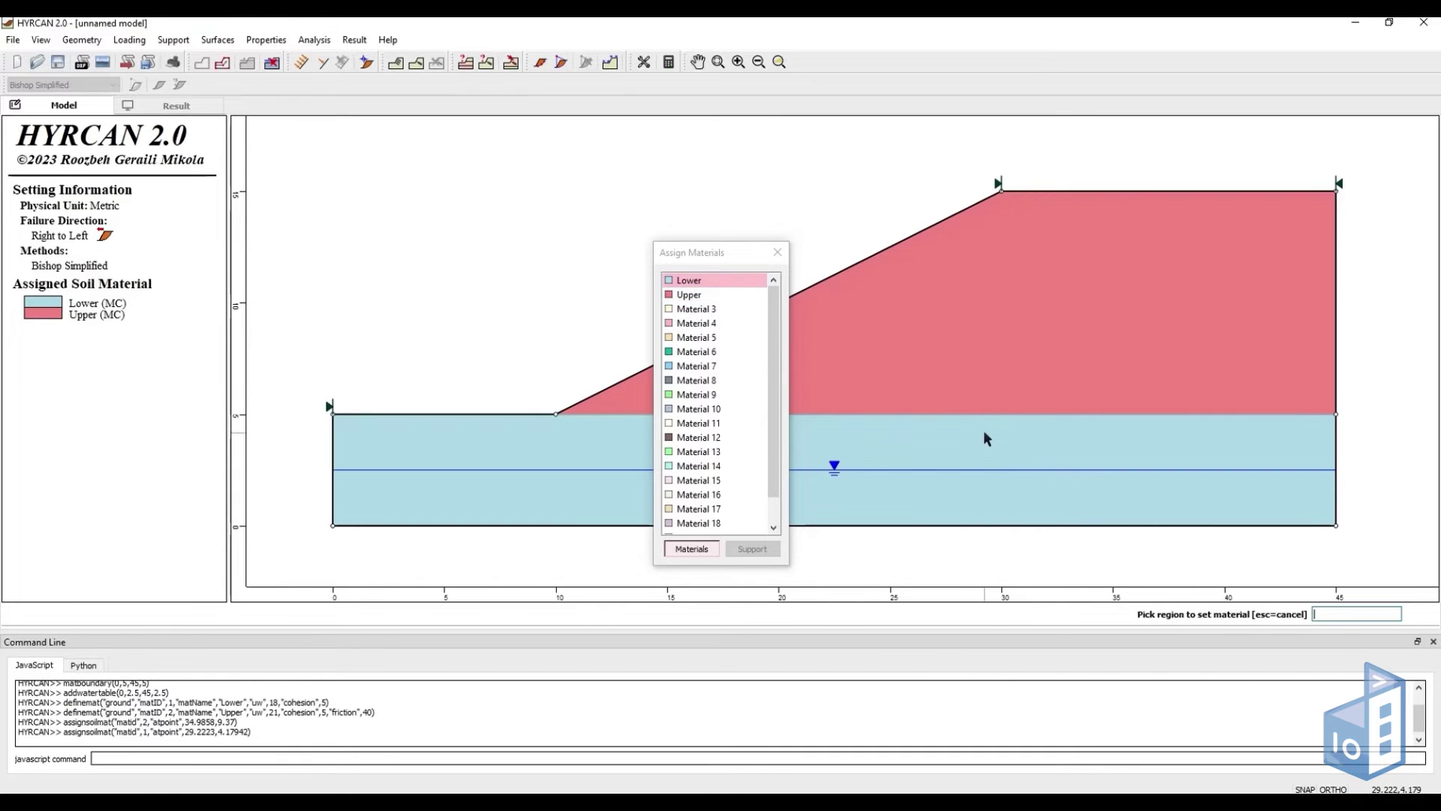
left_click(778, 253)
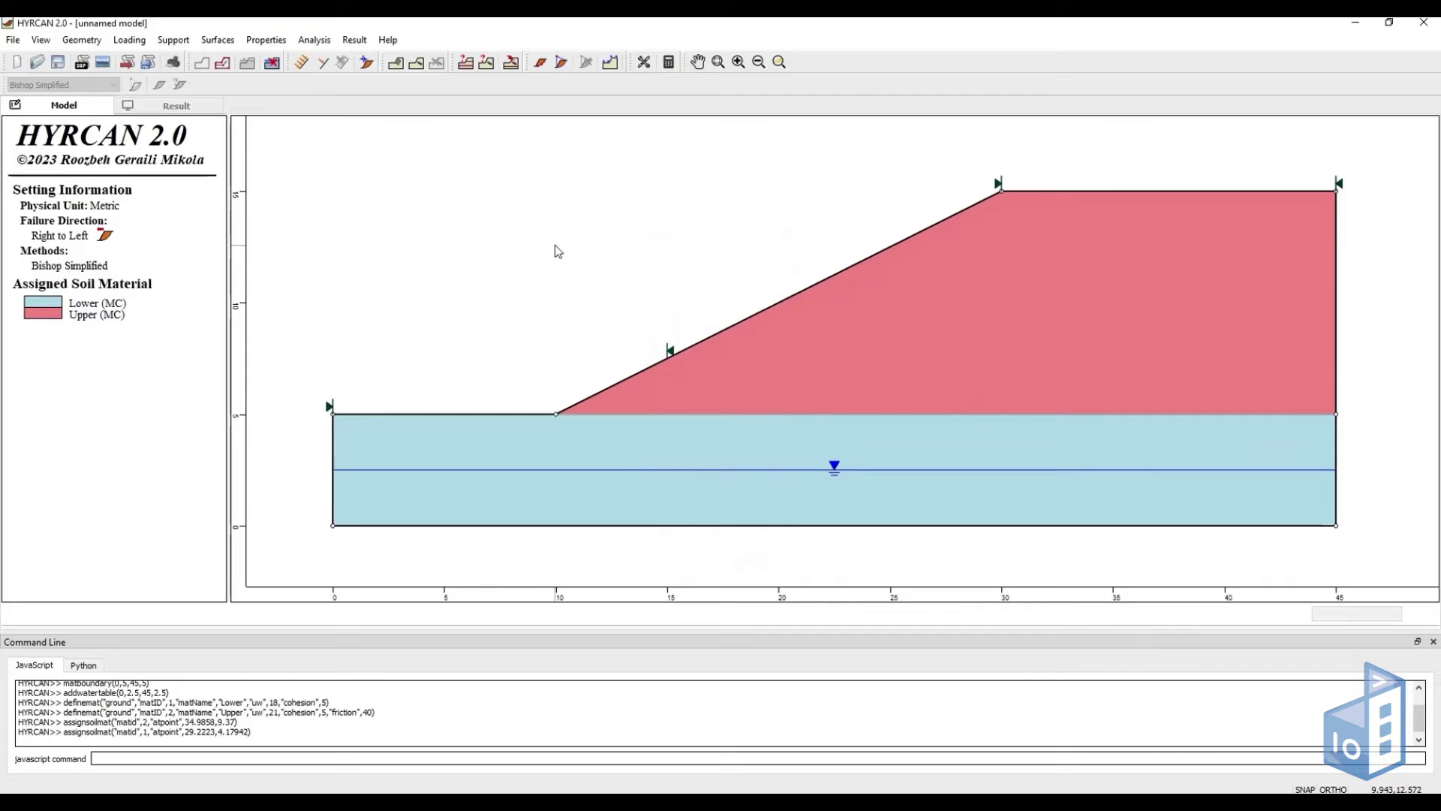
Review project settings, keeping Bishop Simplified, Slope Search and 9.81 pore fluid weight.
left_click(643, 71)
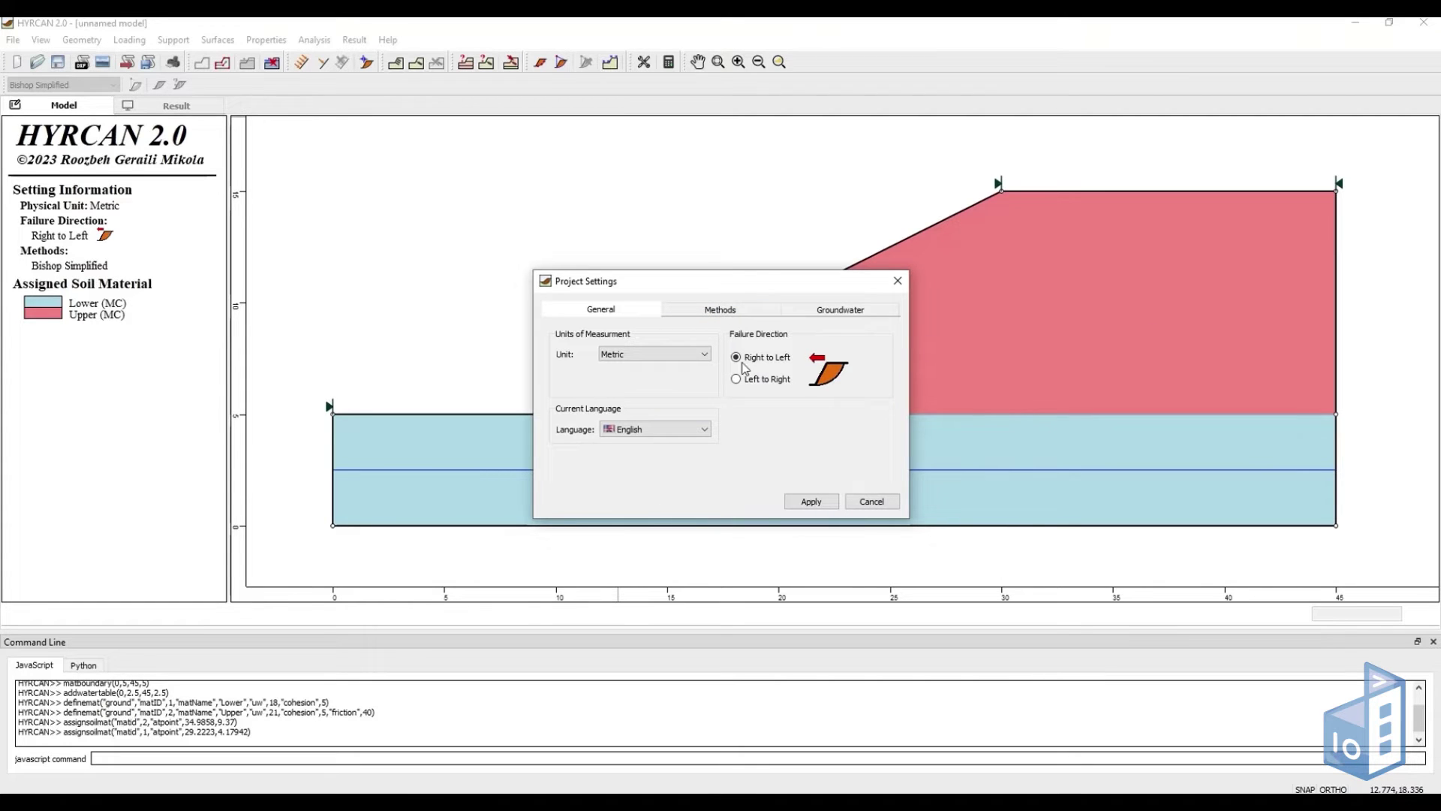
left_click(722, 314)
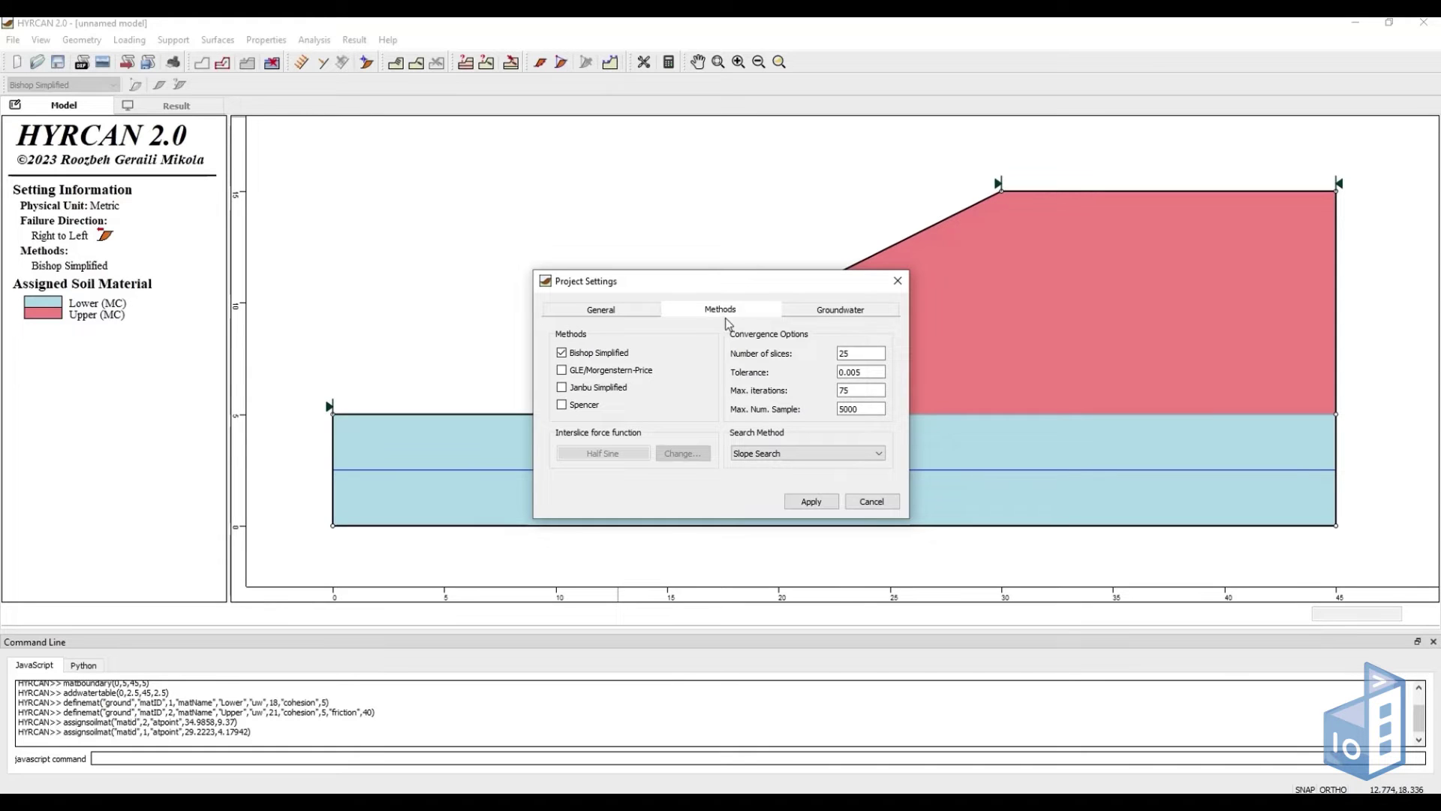
left_click(780, 456)
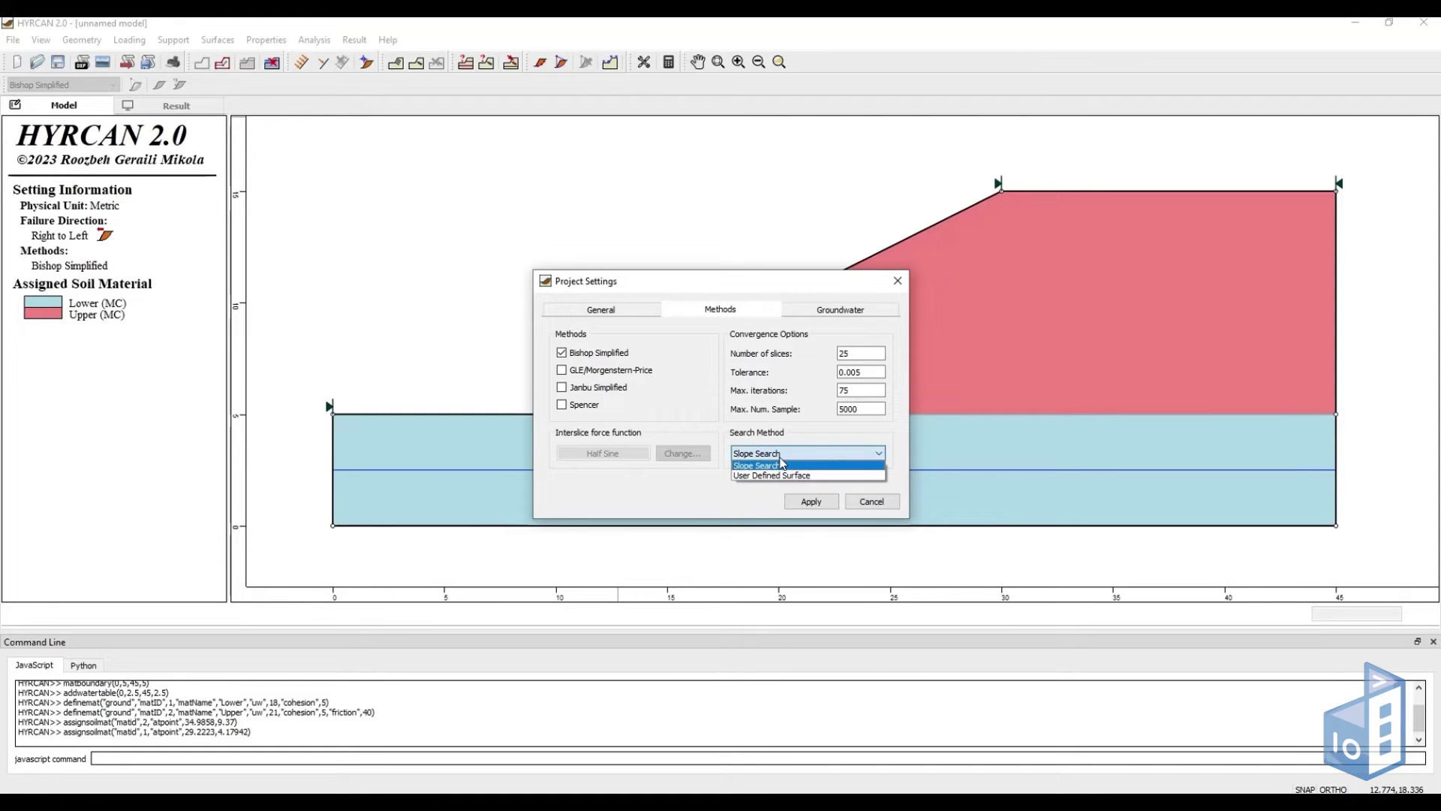
left_click(781, 463)
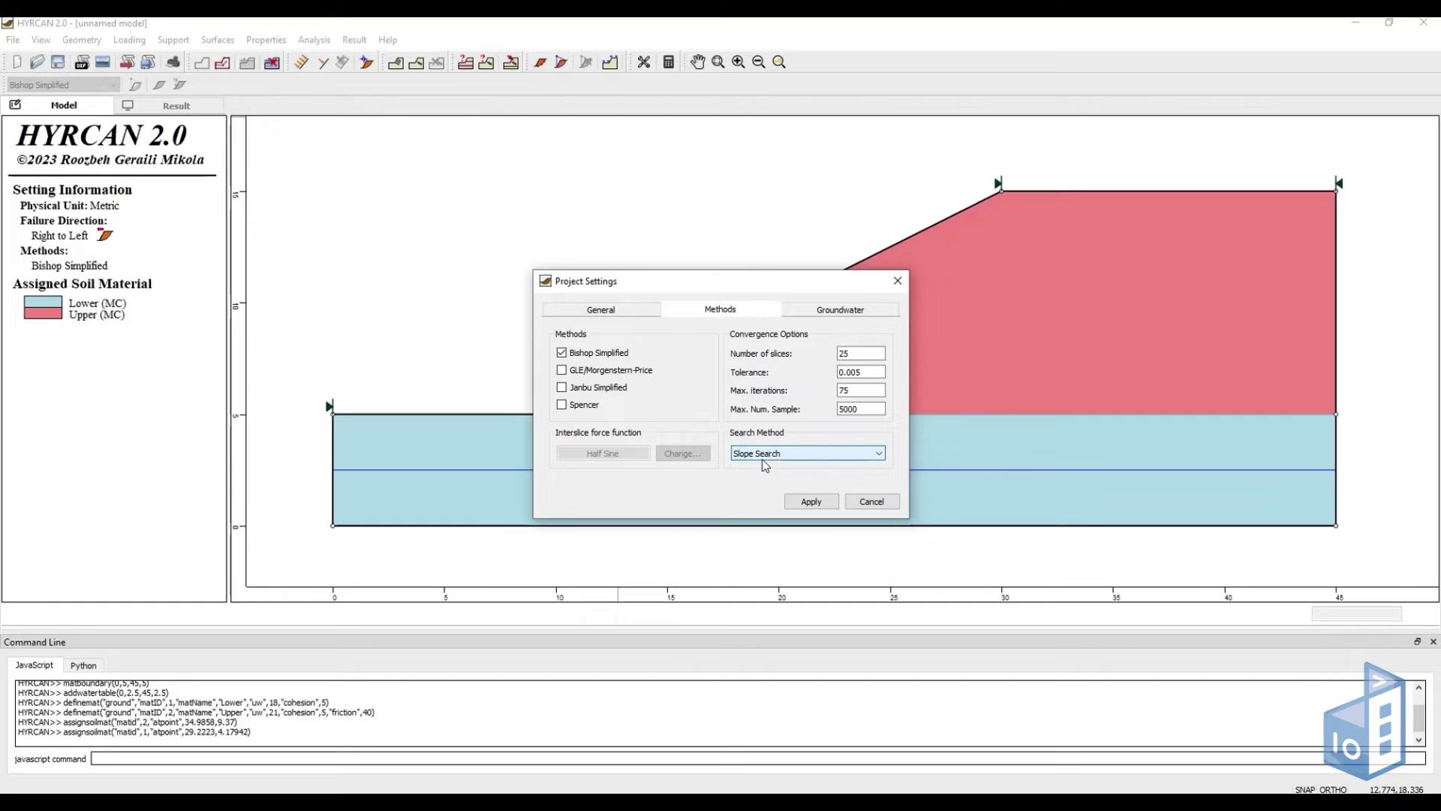
left_click(857, 310)
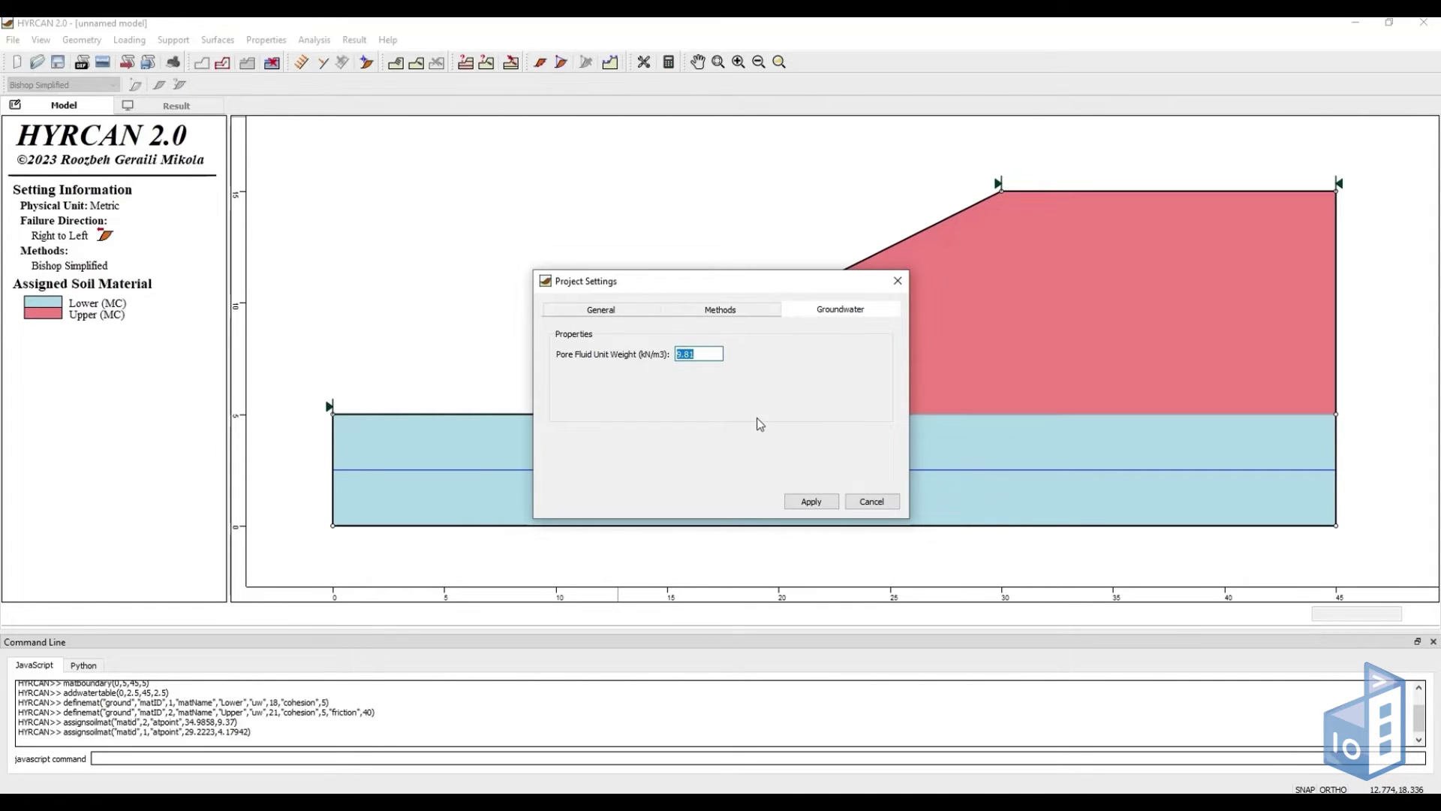
left_click(825, 500)
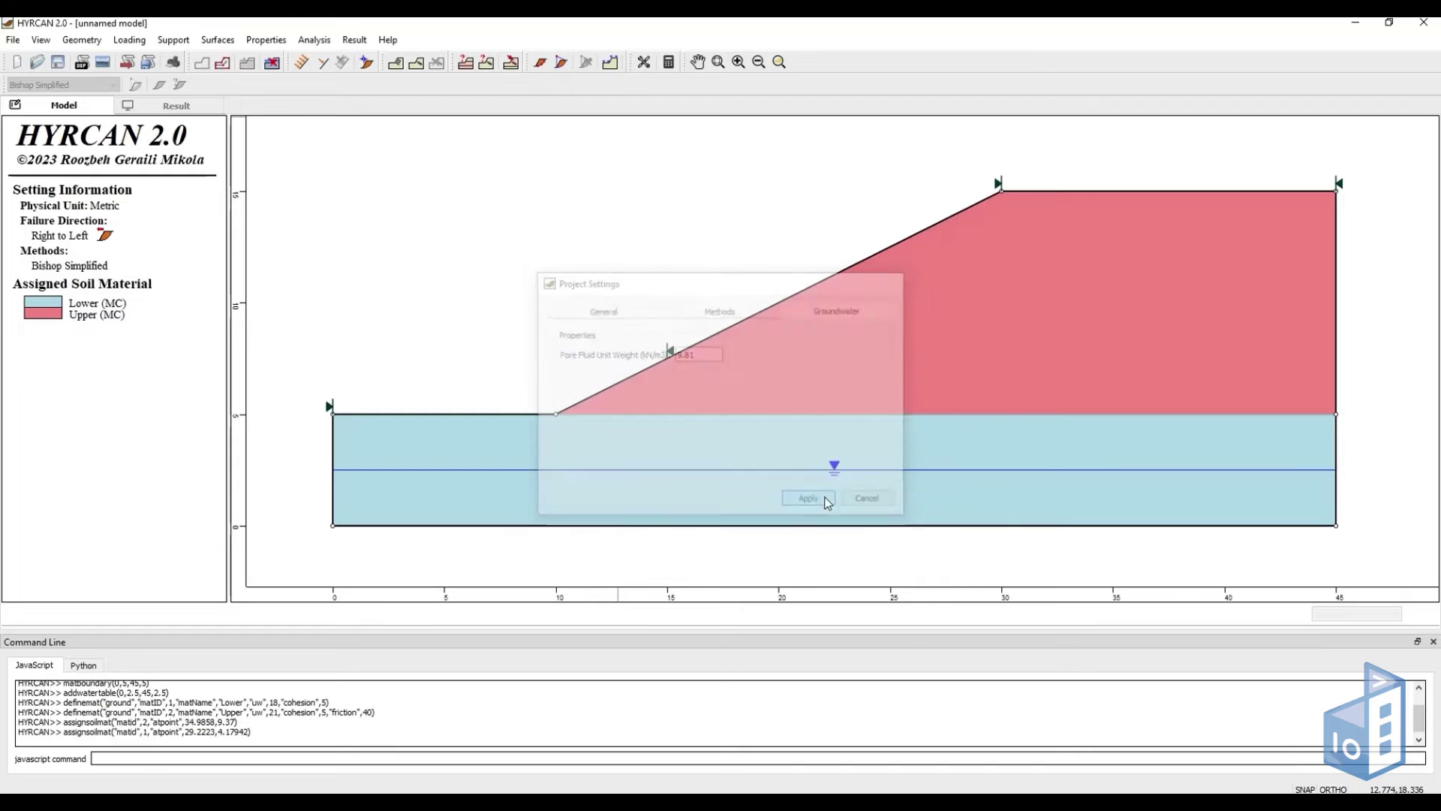
Leave the slope limits unchanged and compute the slope stability analysis.
left_click(610, 61)
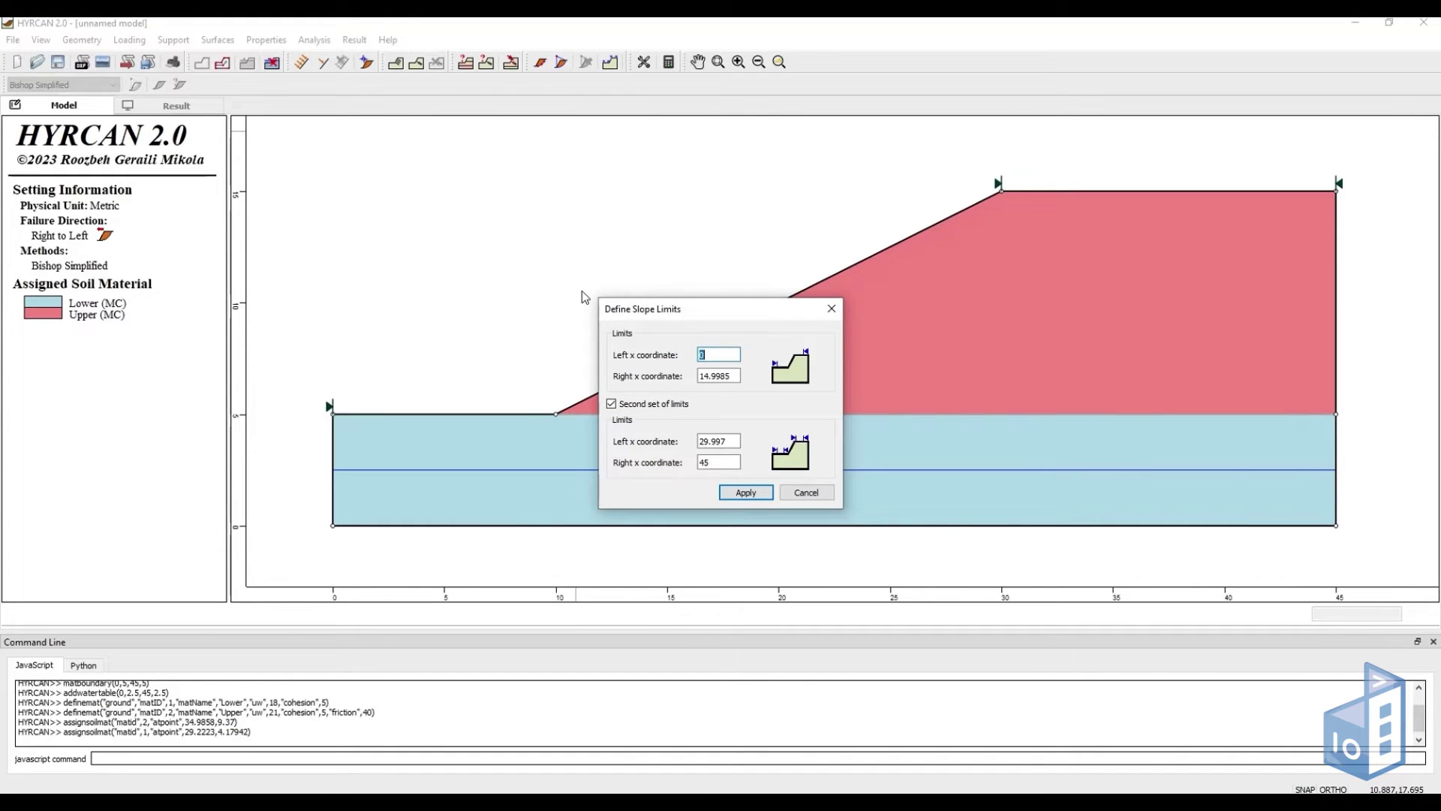
left_click(806, 493)
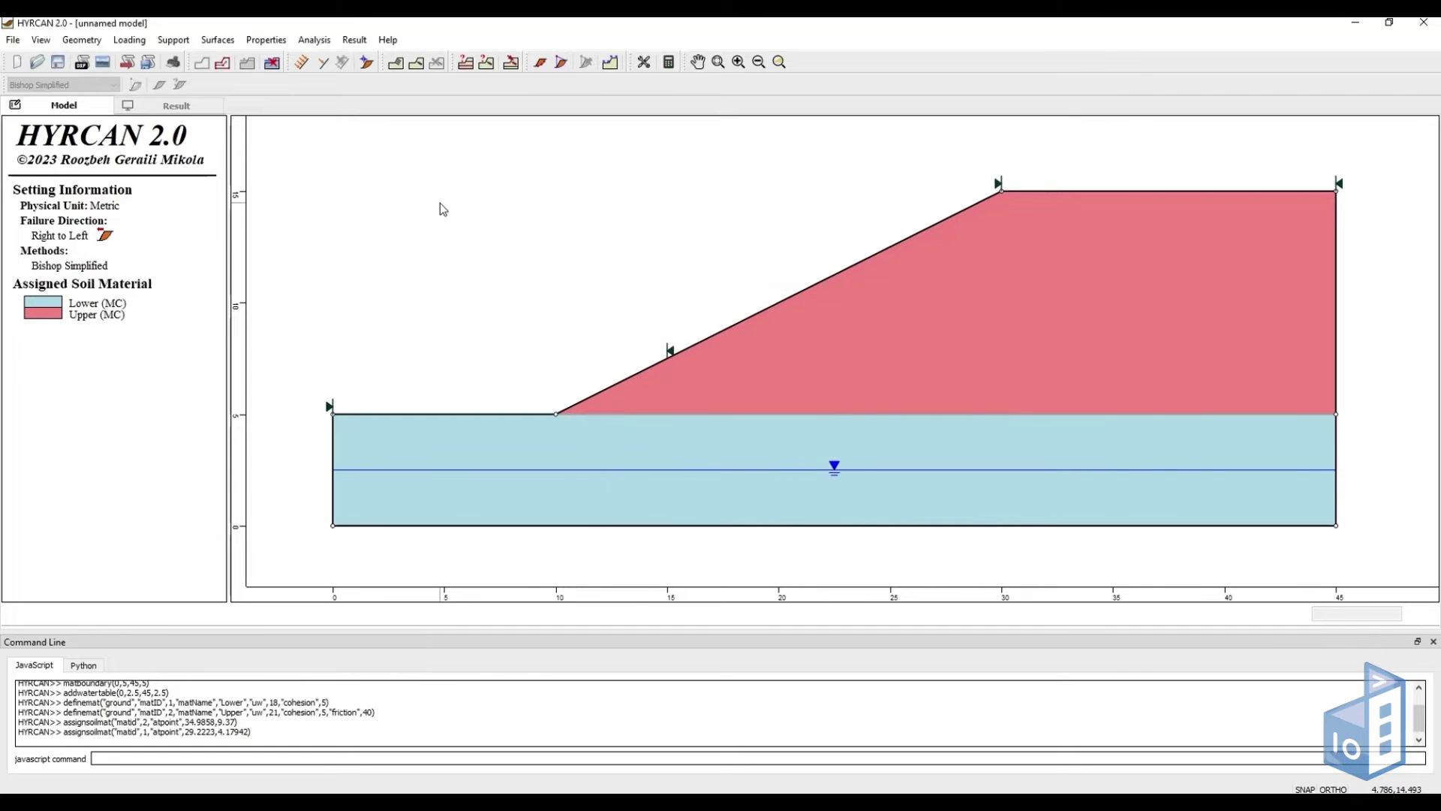
left_click(669, 61)
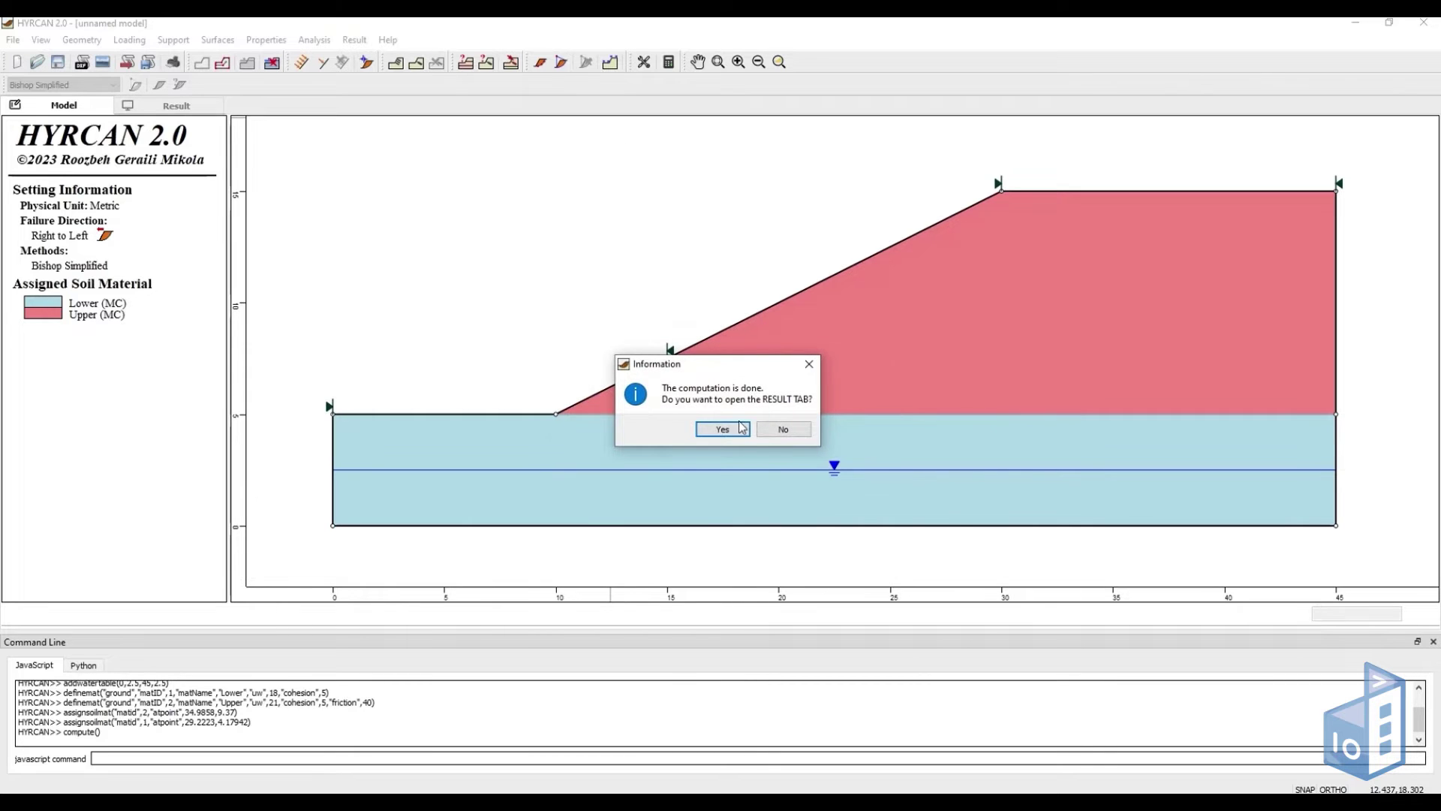
Open the results (minimum FOS 2.059) and show the all-surfaces FOS contour.
left_click(727, 429)
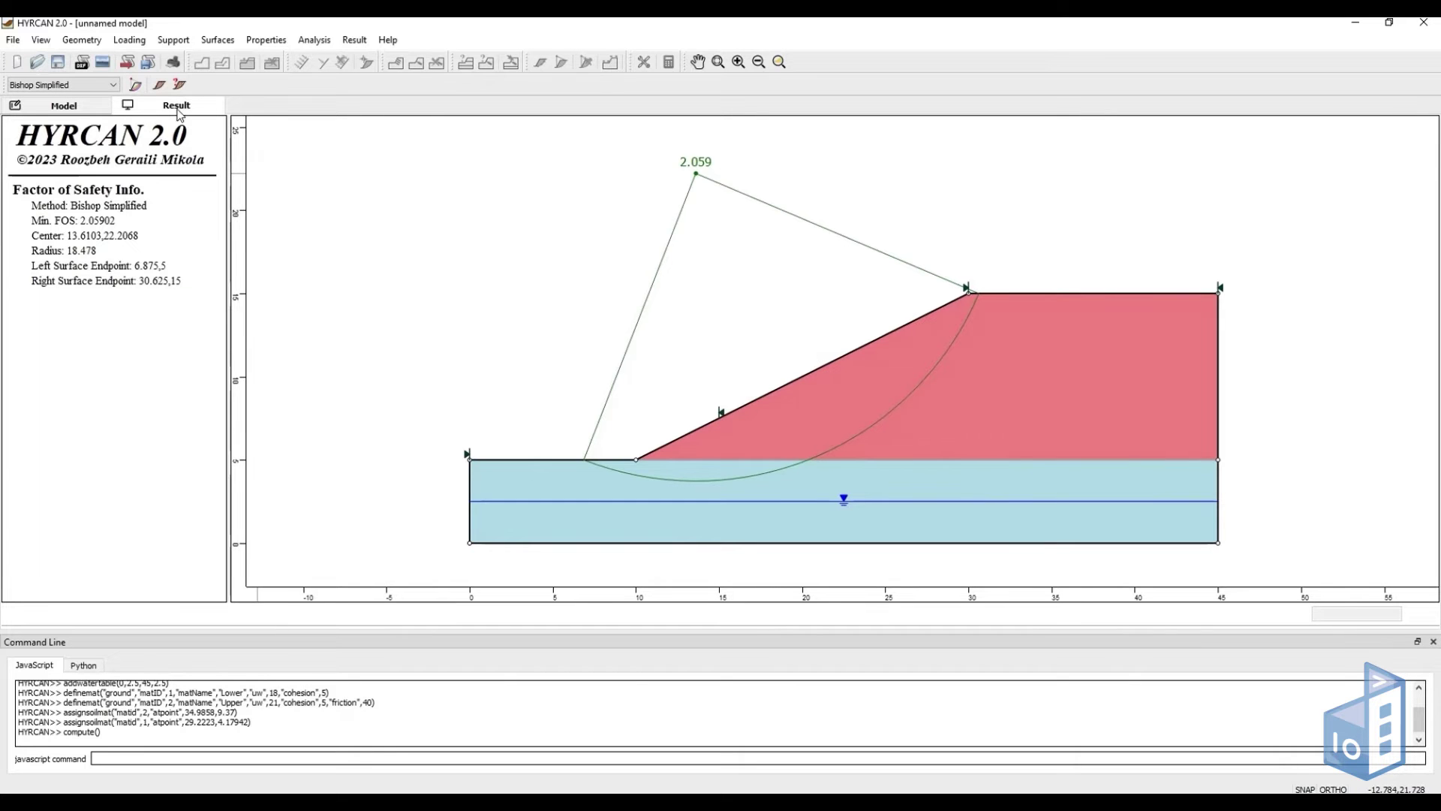
left_click(136, 84)
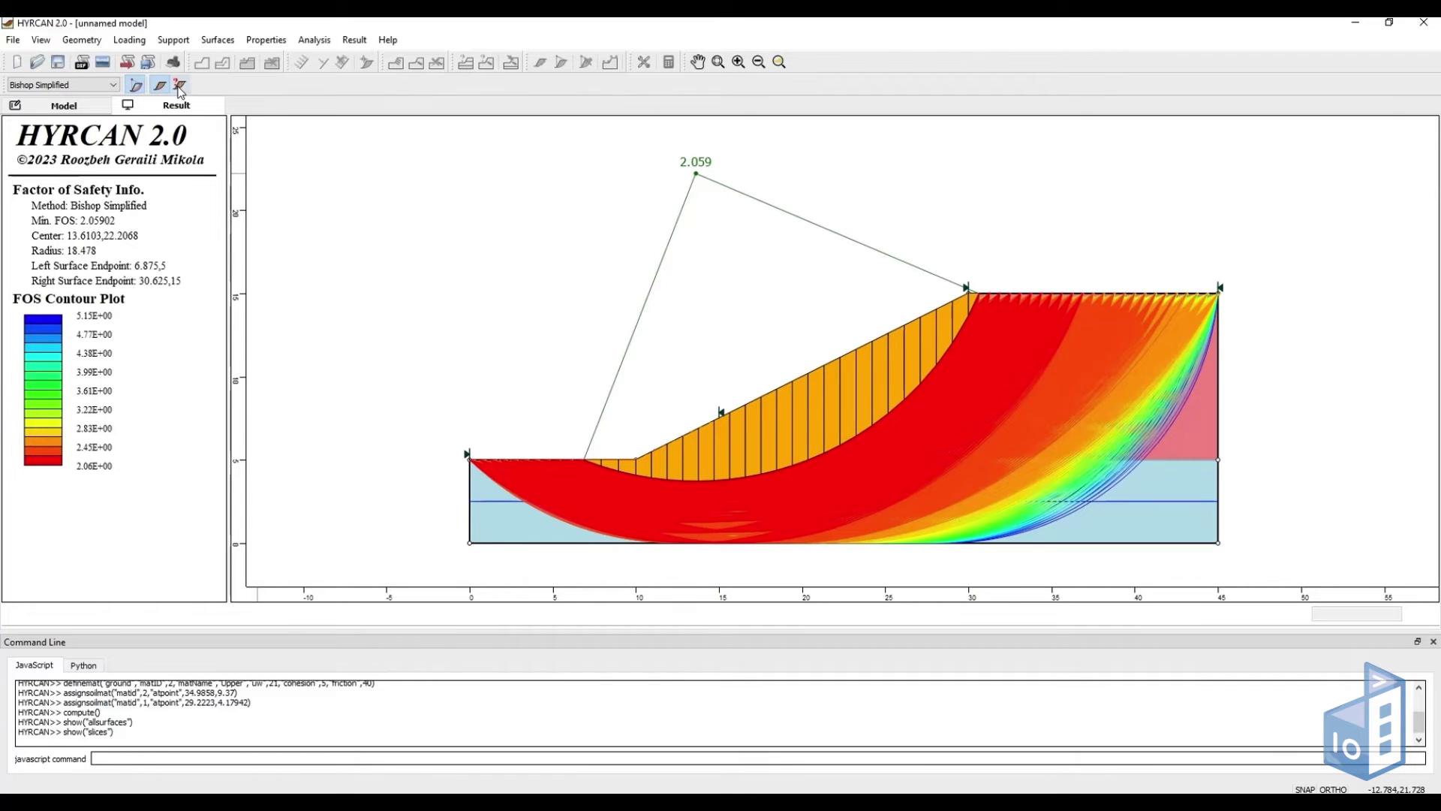
Query slice 1's data and review the Slice Data table.
left_click(179, 86)
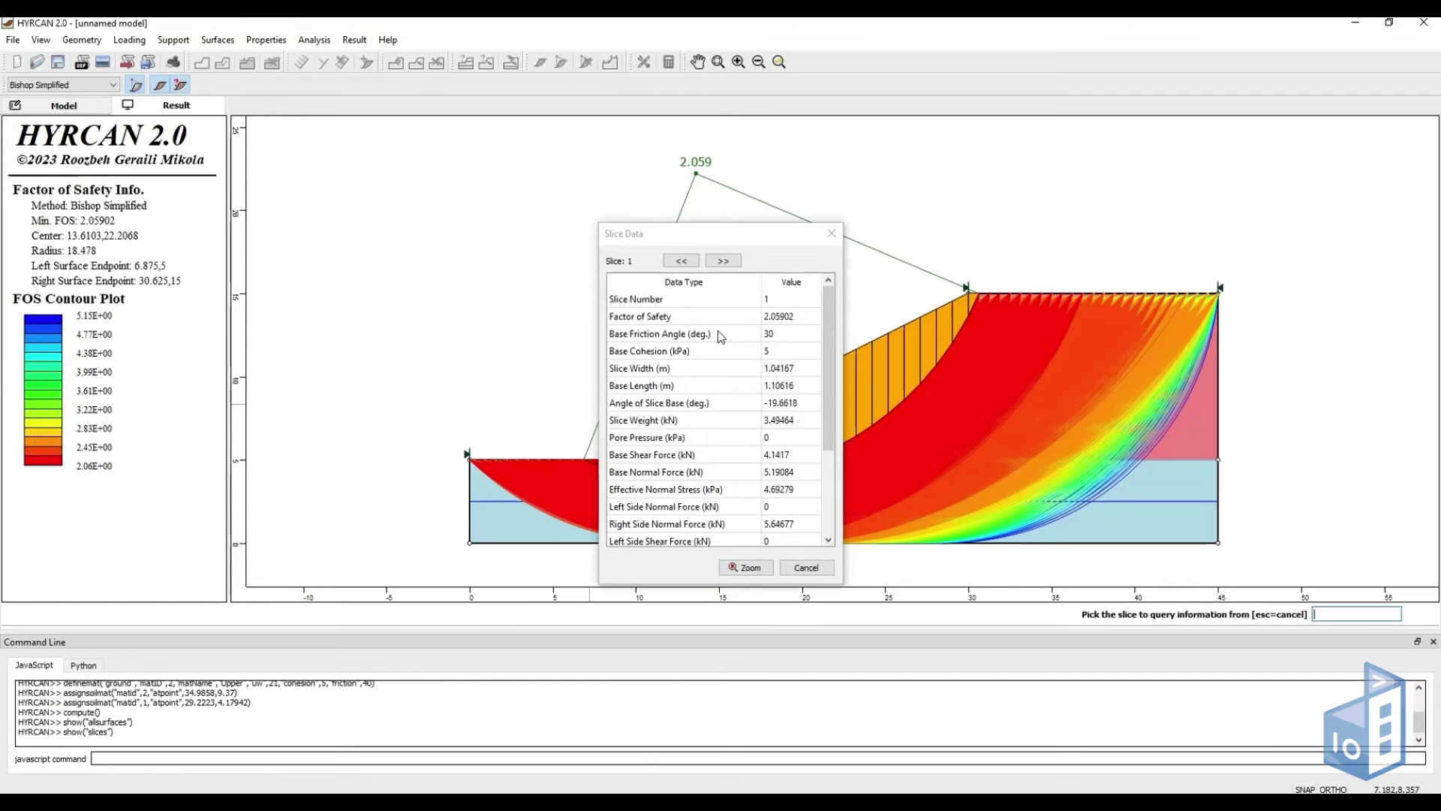
scroll(720, 337, "down", 1)
scroll(721, 337, "down", 1)
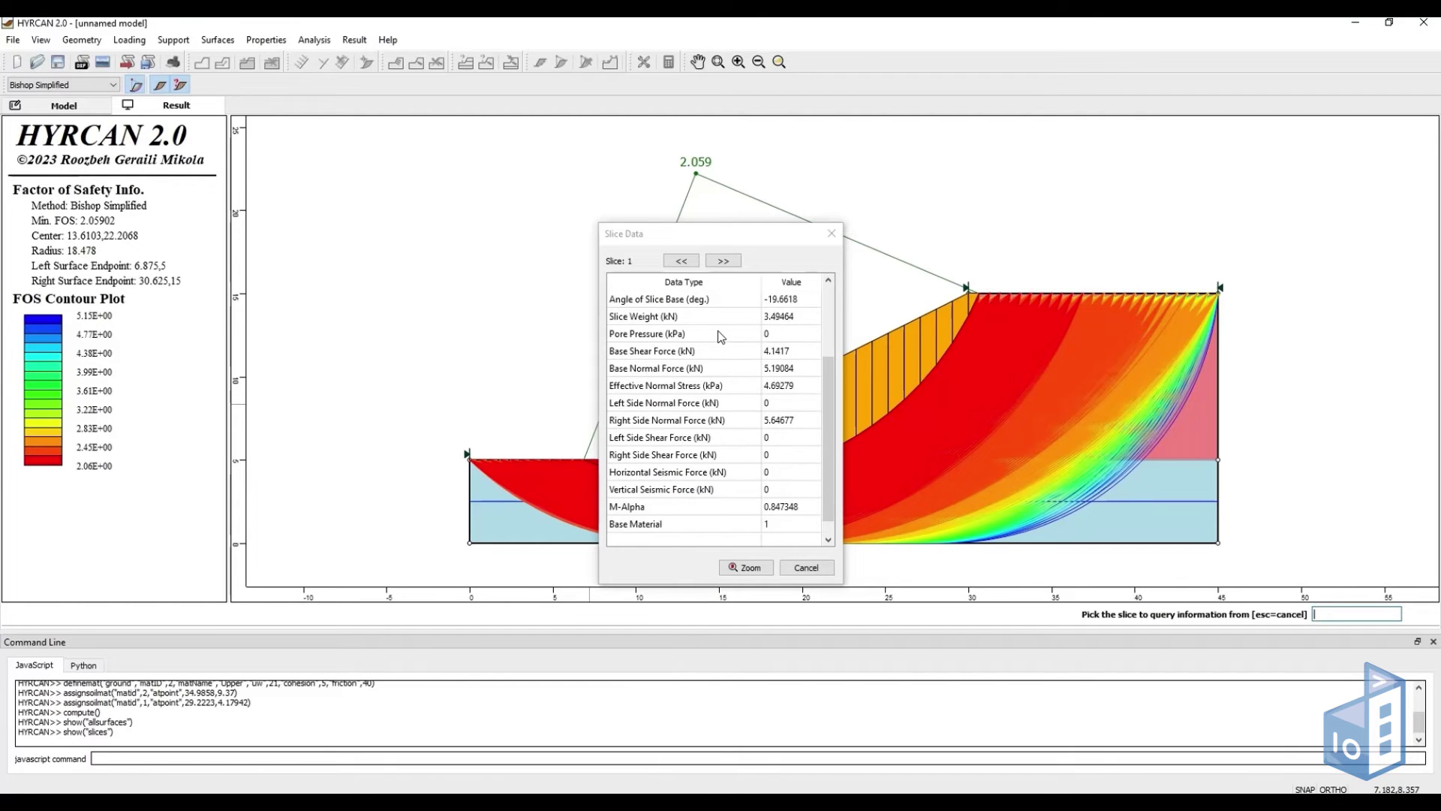
scroll(720, 337, "down", 1)
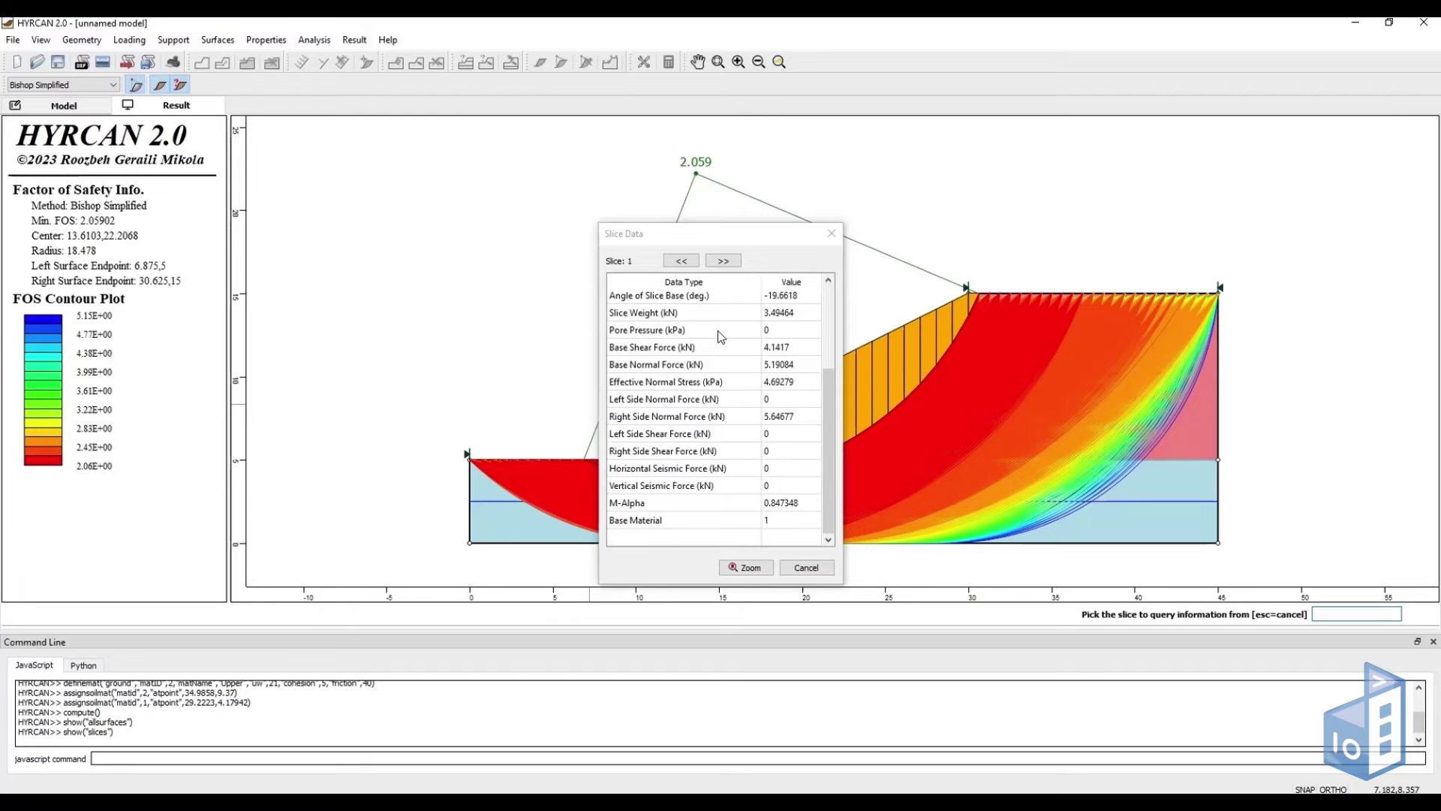
scroll(720, 337, "up", 2)
left_click(805, 567)
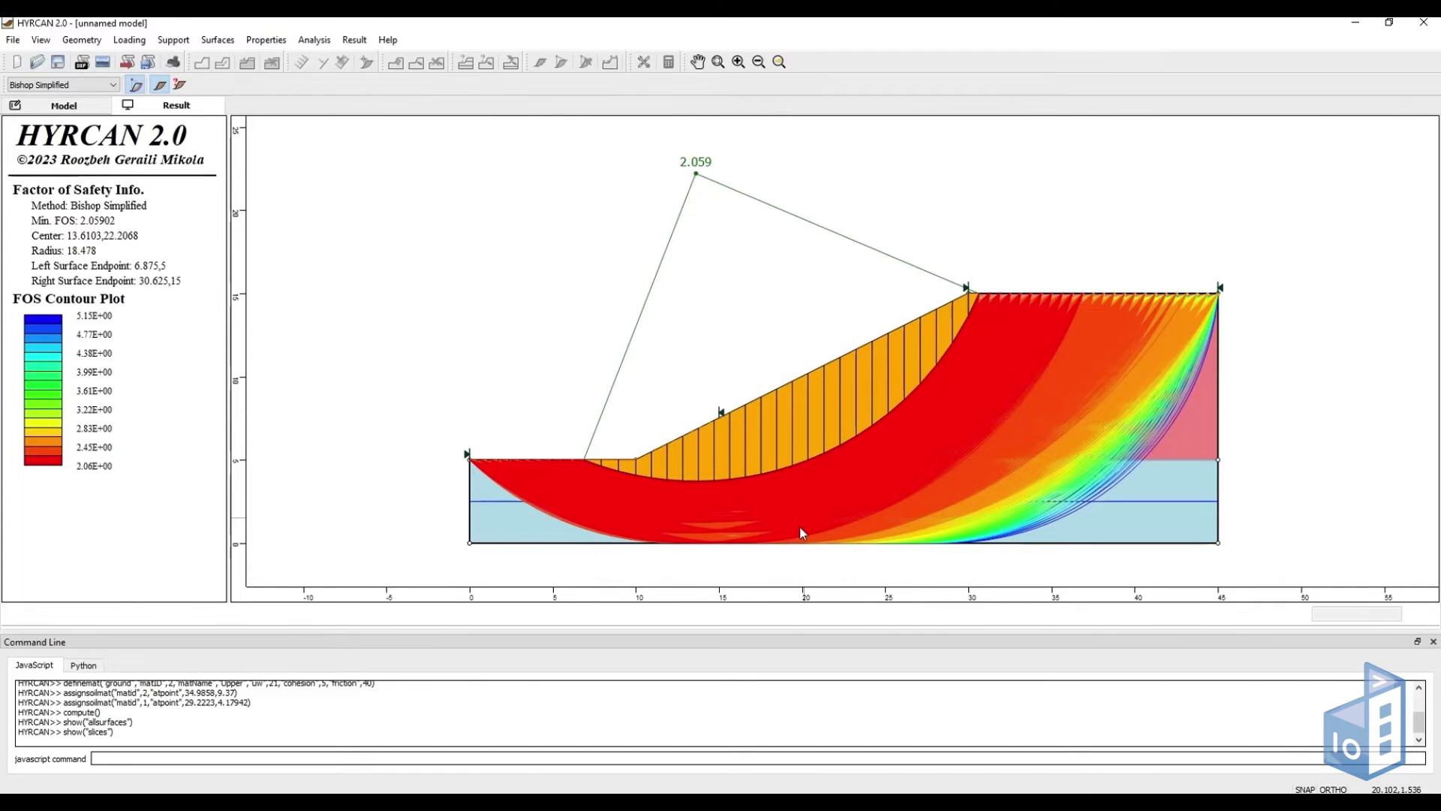
Hide the slice query, all-surfaces contour and slices, returning to the model view.
left_click(180, 84)
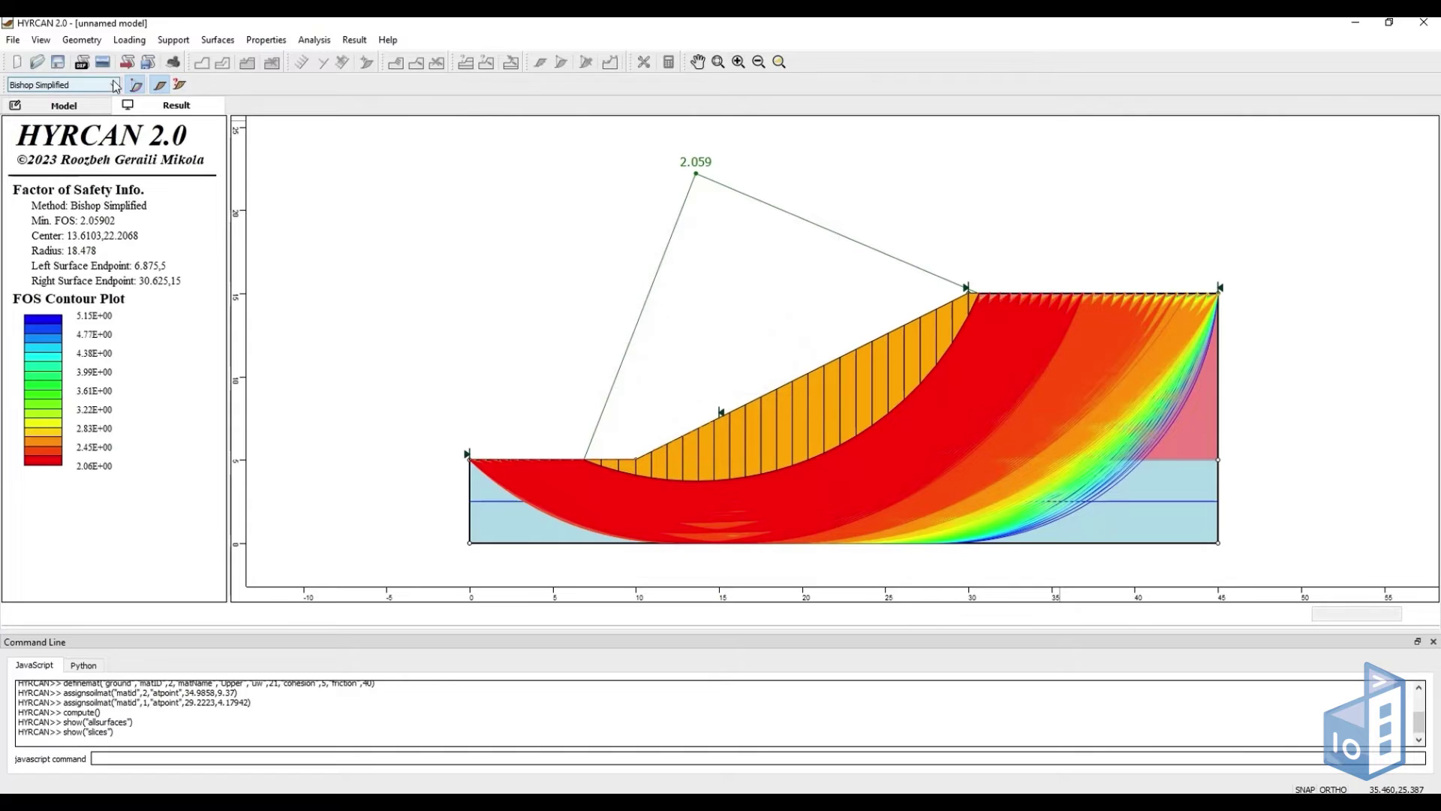
left_click(136, 85)
left_click(159, 85)
left_click(78, 105)
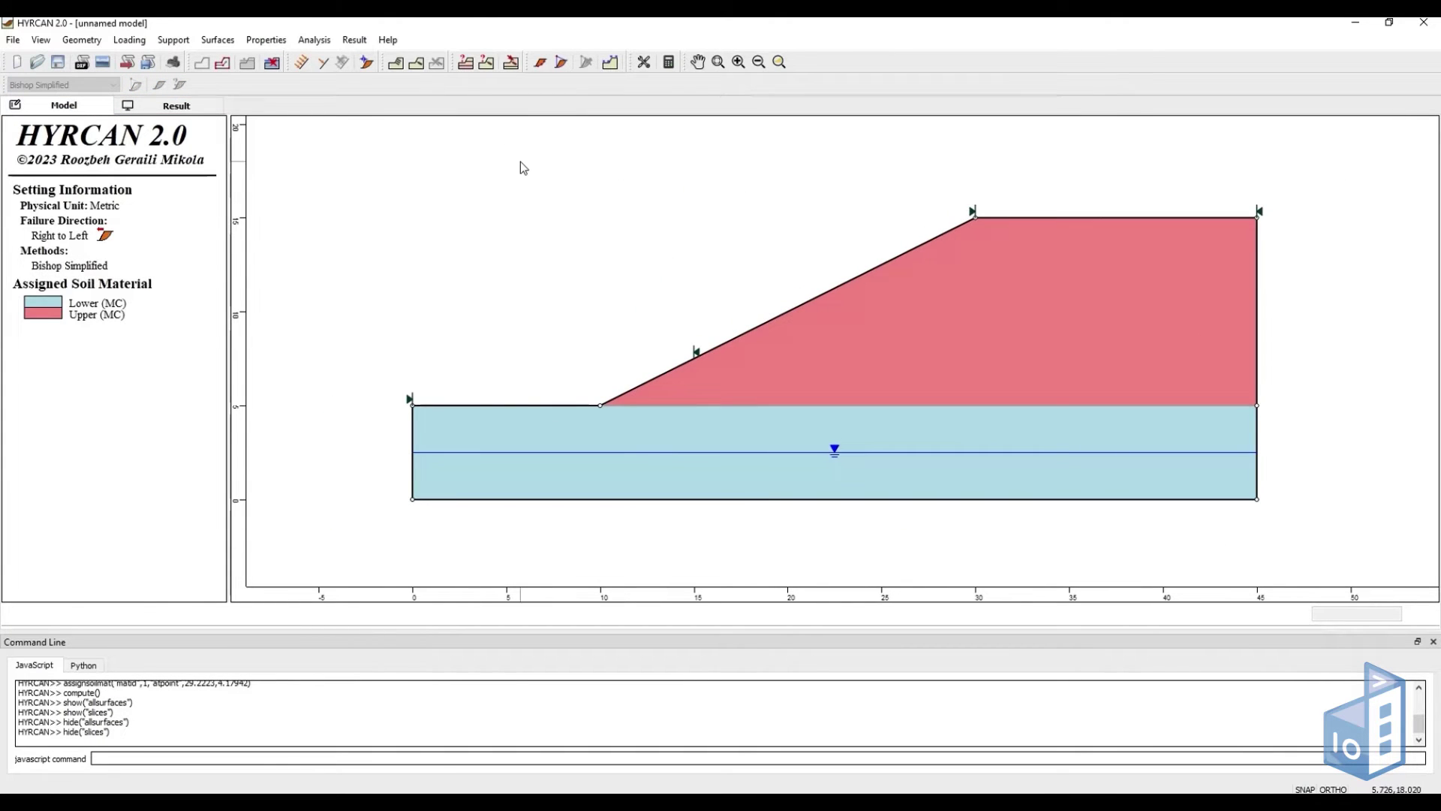
Rerun the analysis with Janbu Simplified instead of Bishop, giving minimum FOS 1.840.
left_click(667, 63)
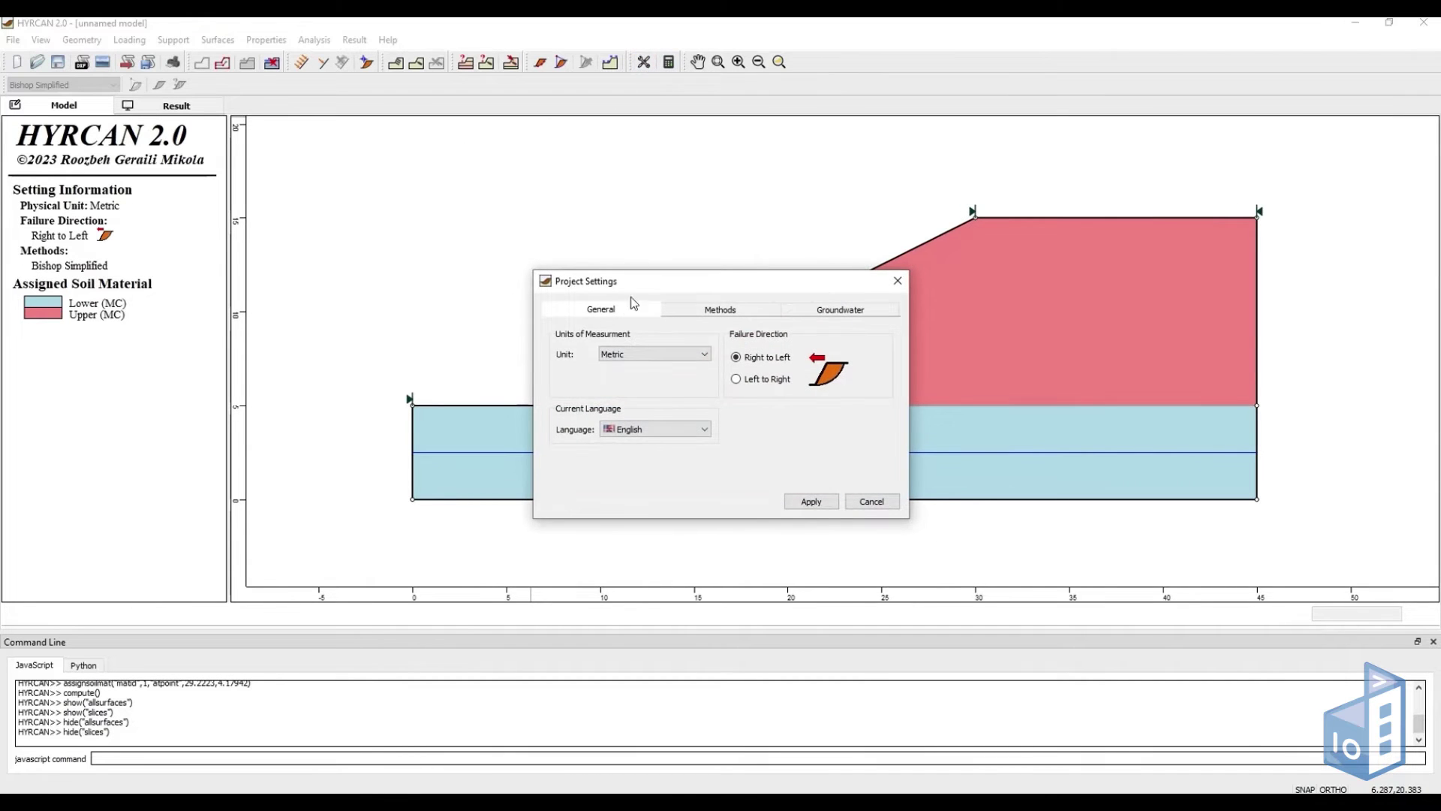
left_click(701, 310)
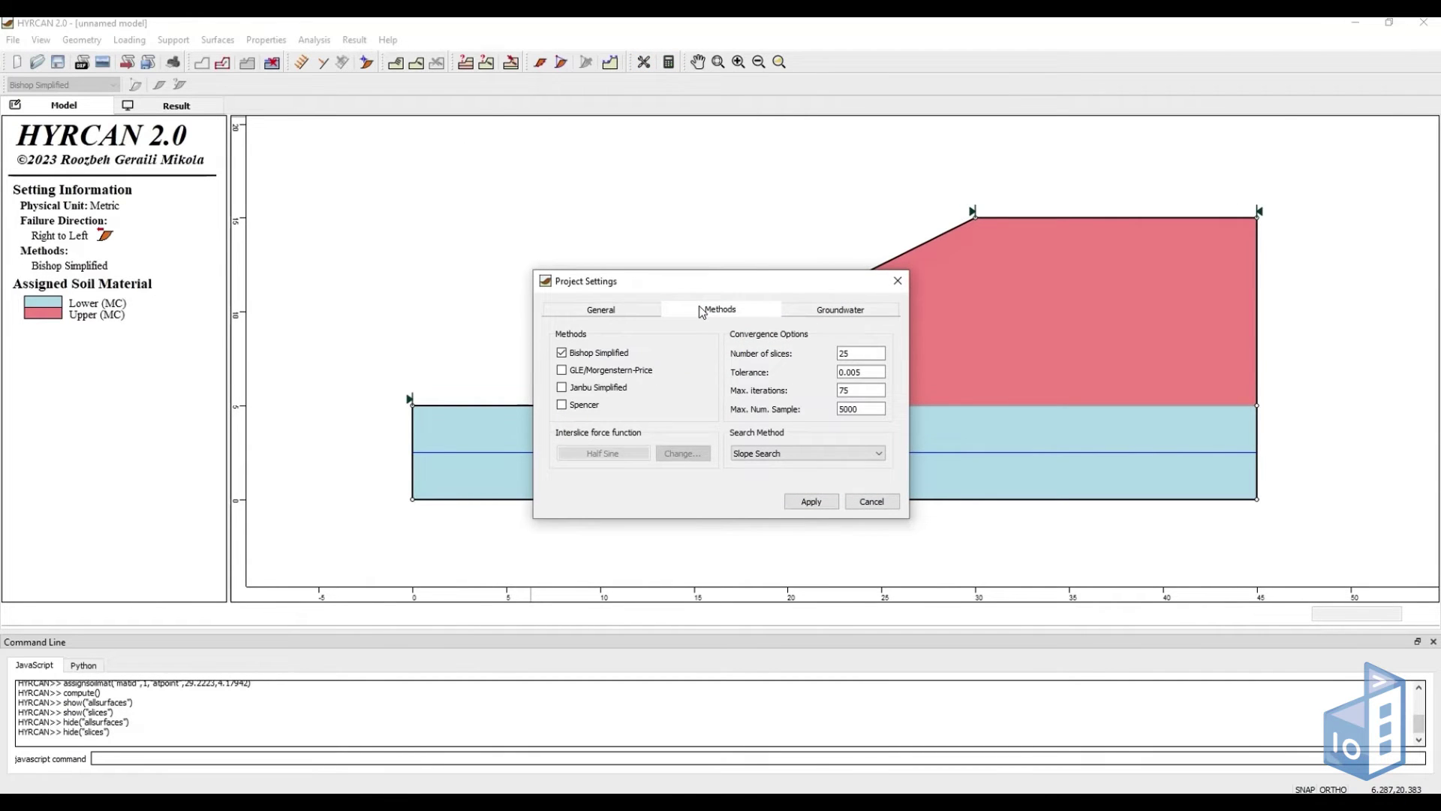
left_click(598, 389)
left_click(579, 356)
left_click(811, 501)
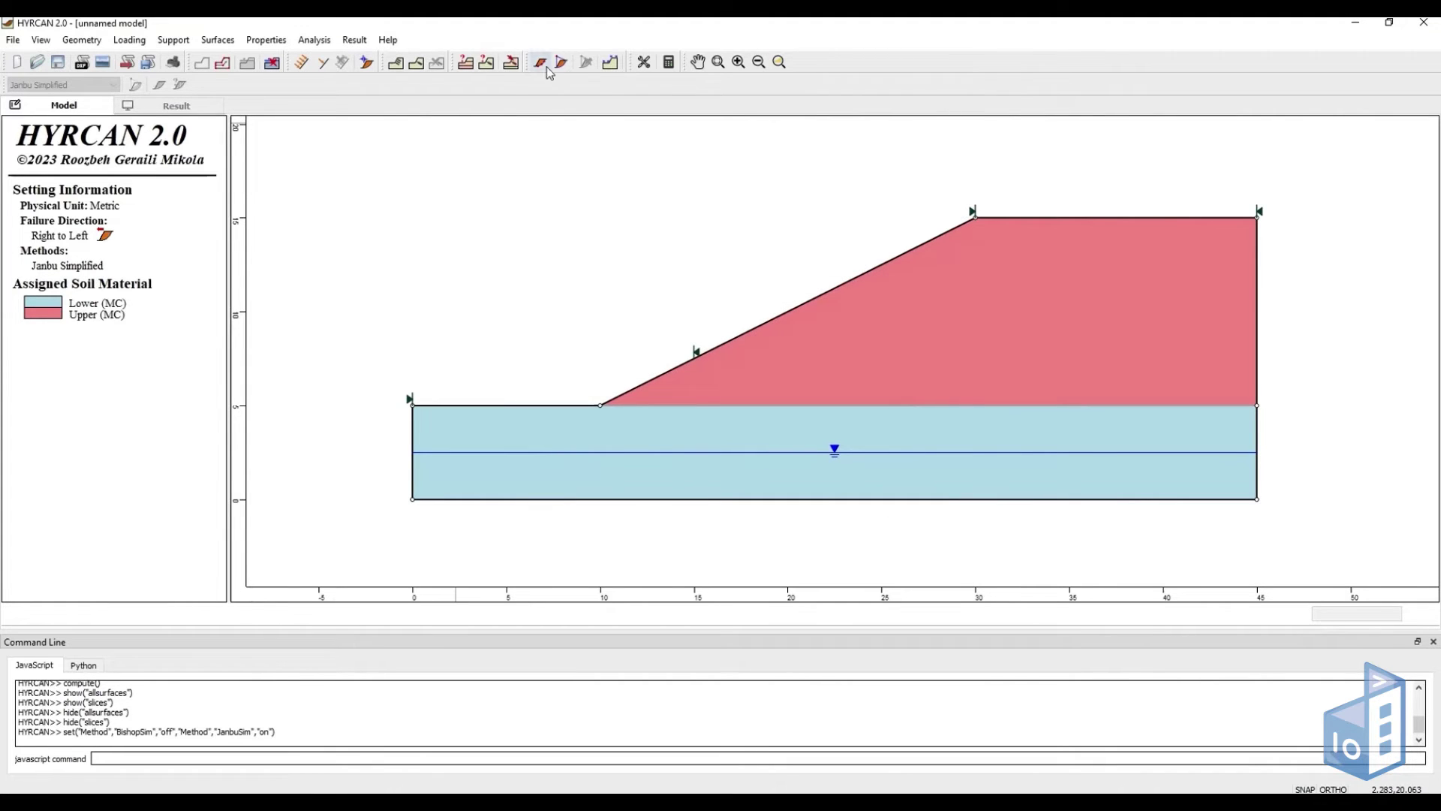
left_click(668, 63)
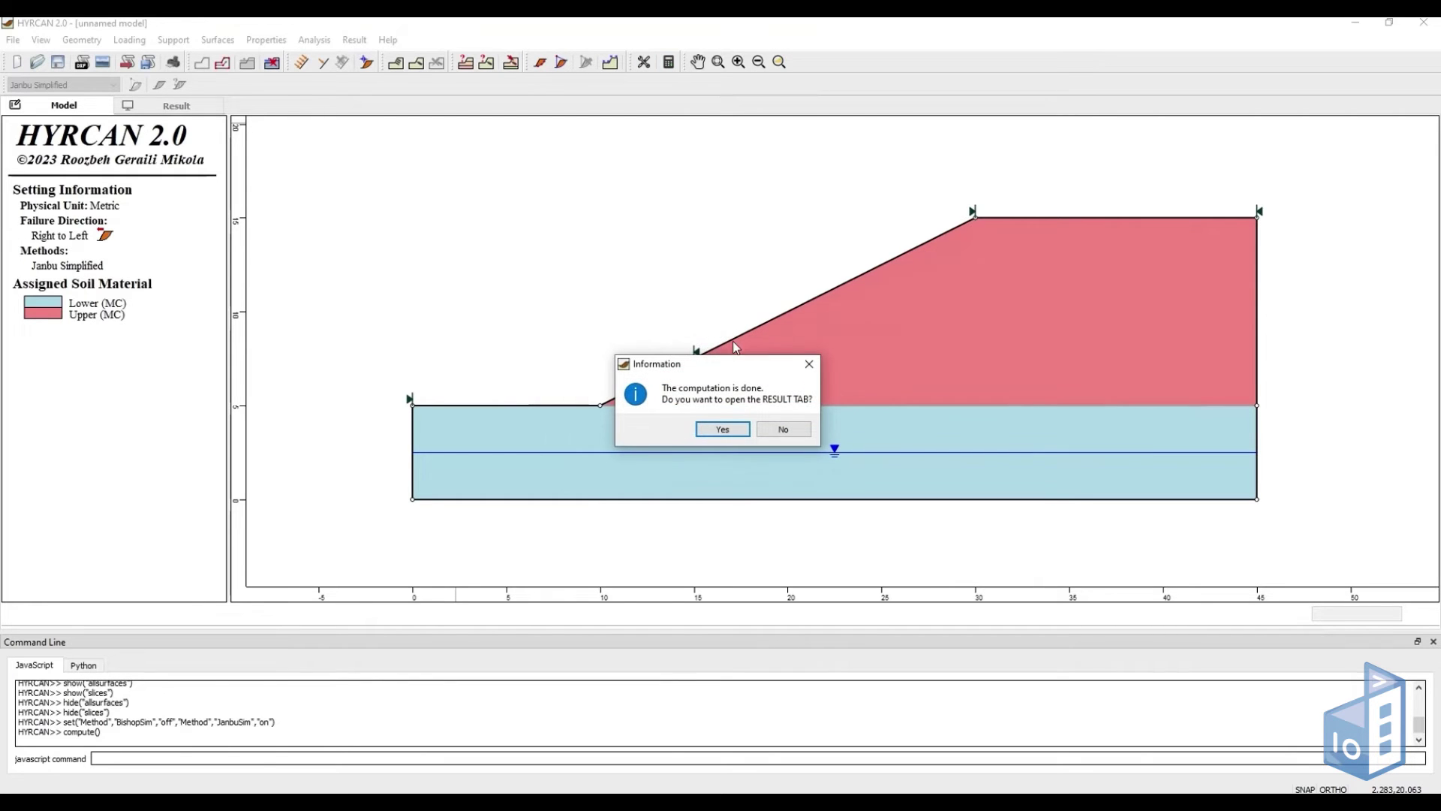
left_click(739, 430)
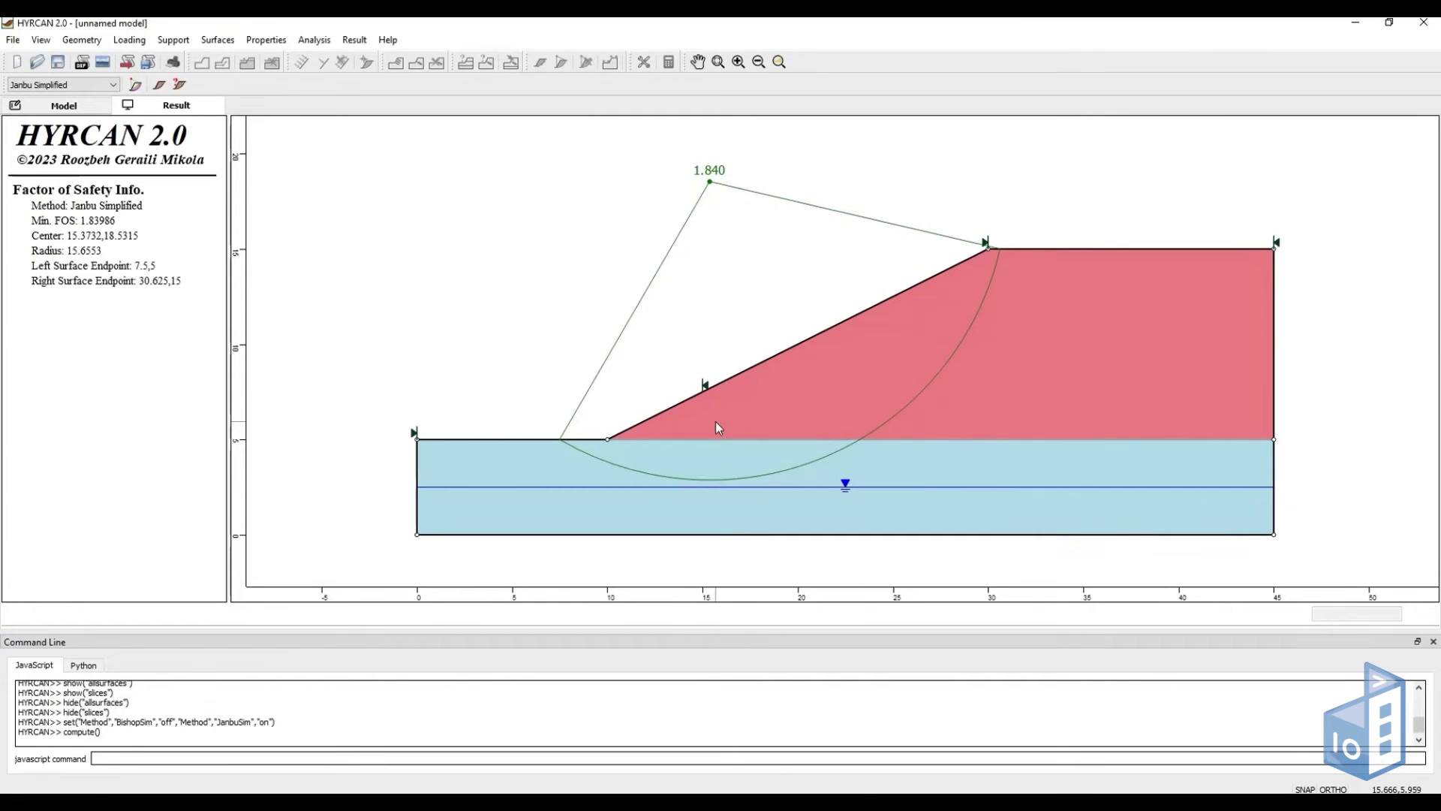
left_click(20, 98)
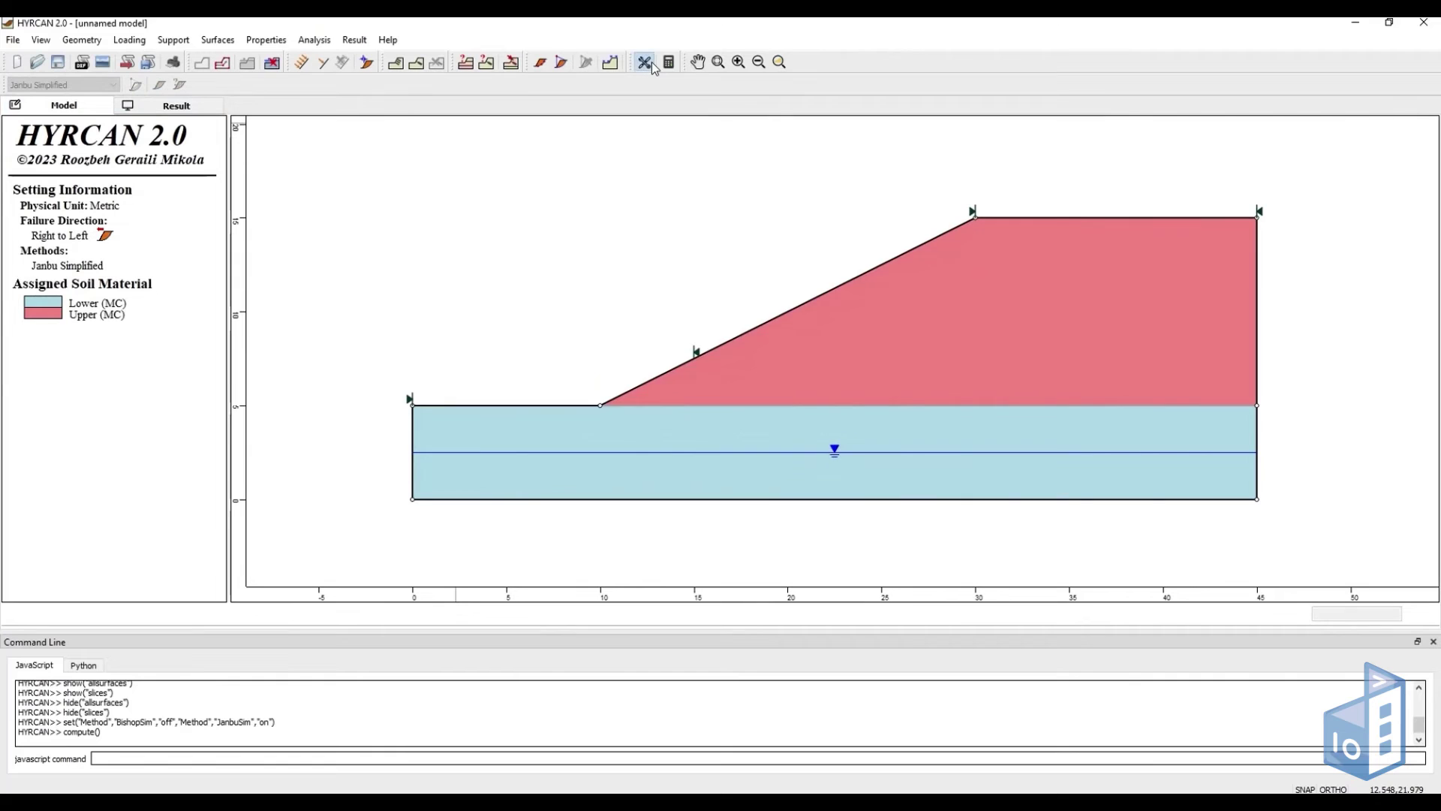
Switch the analysis method back from Janbu Simplified to Bishop Simplified.
left_click(650, 63)
left_click(733, 316)
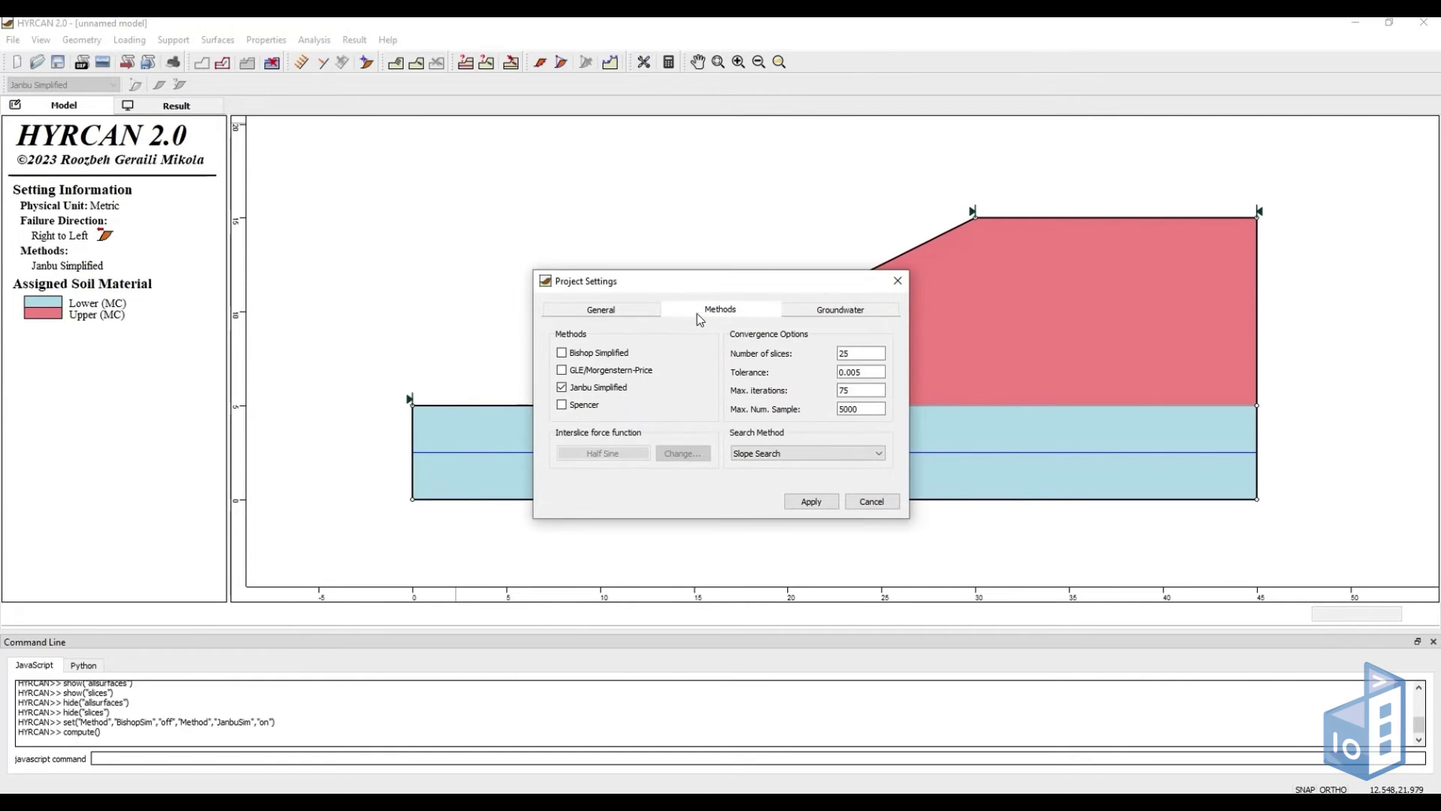
left_click(614, 354)
left_click(601, 388)
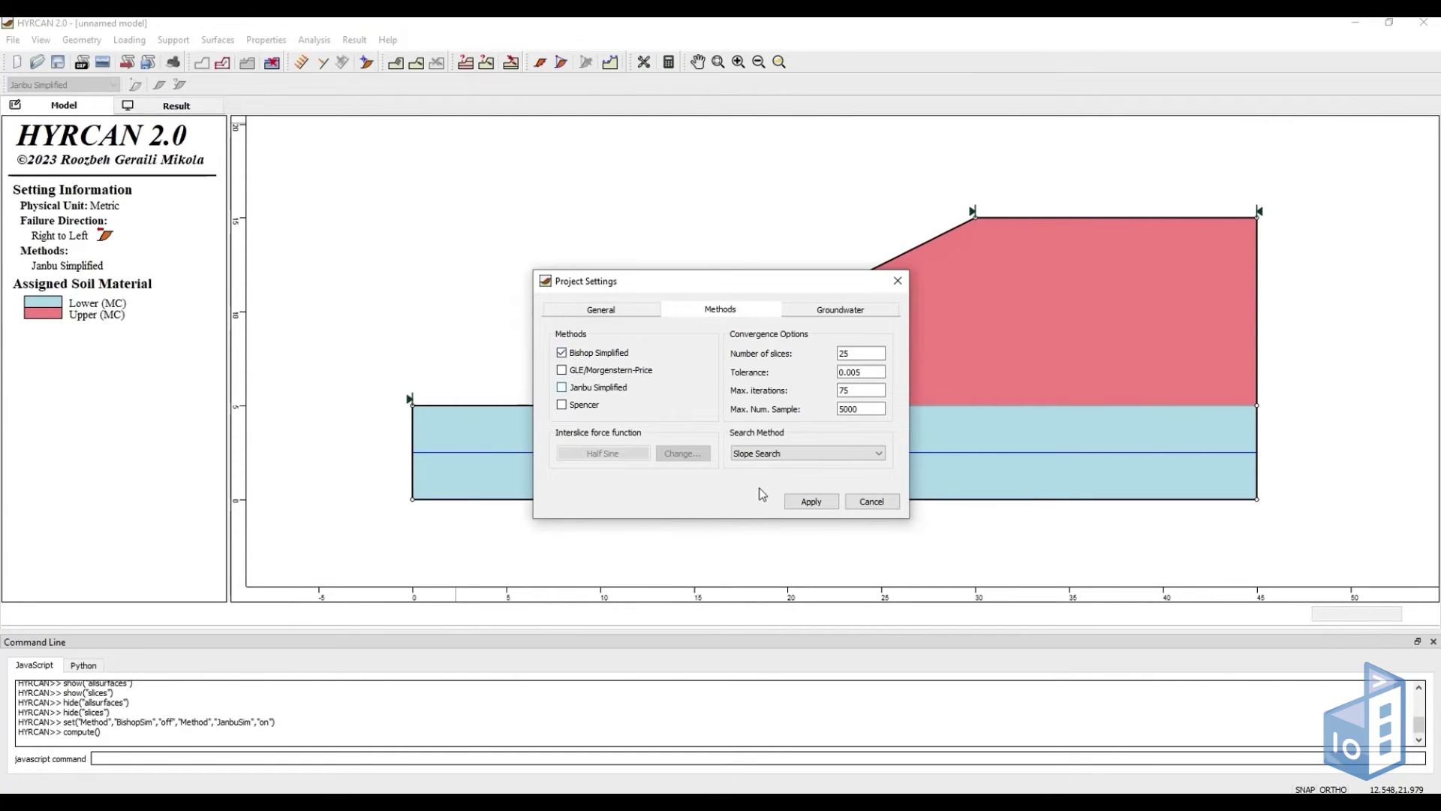
left_click(816, 503)
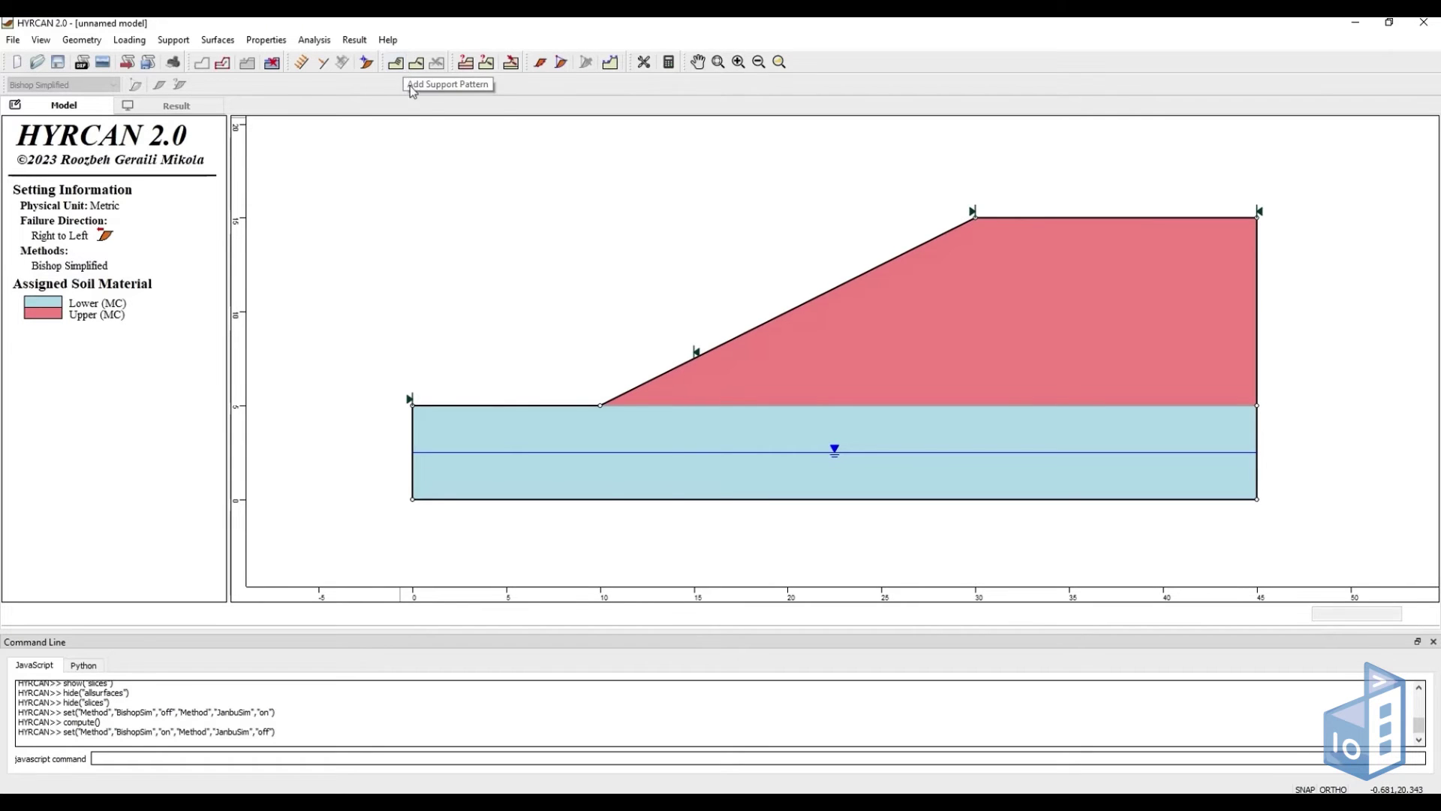
Define a Grouted Tieback support named Anchor with 1 m out-of-plane spacing.
left_click(487, 63)
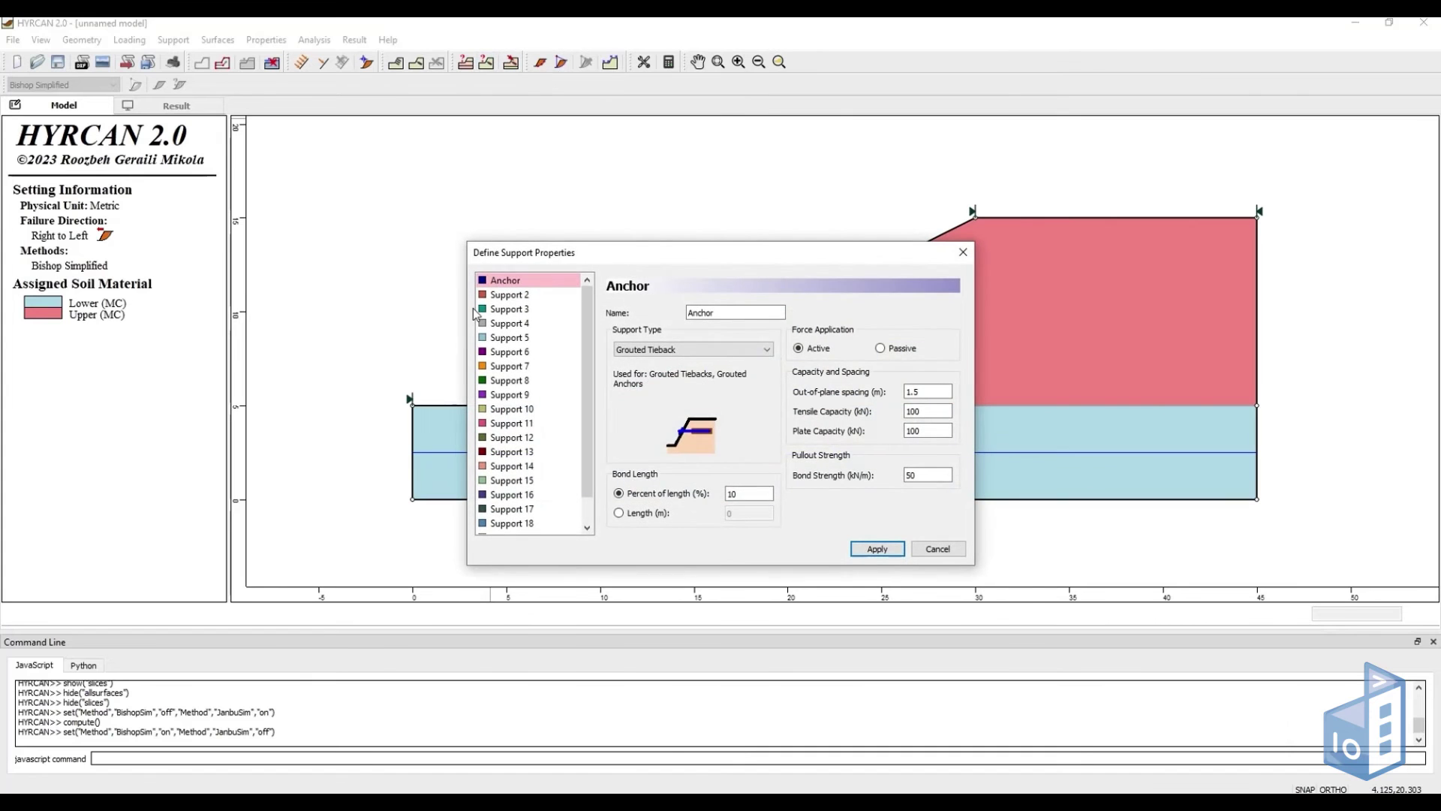
double_click(755, 315)
type("Anc")
left_click(710, 350)
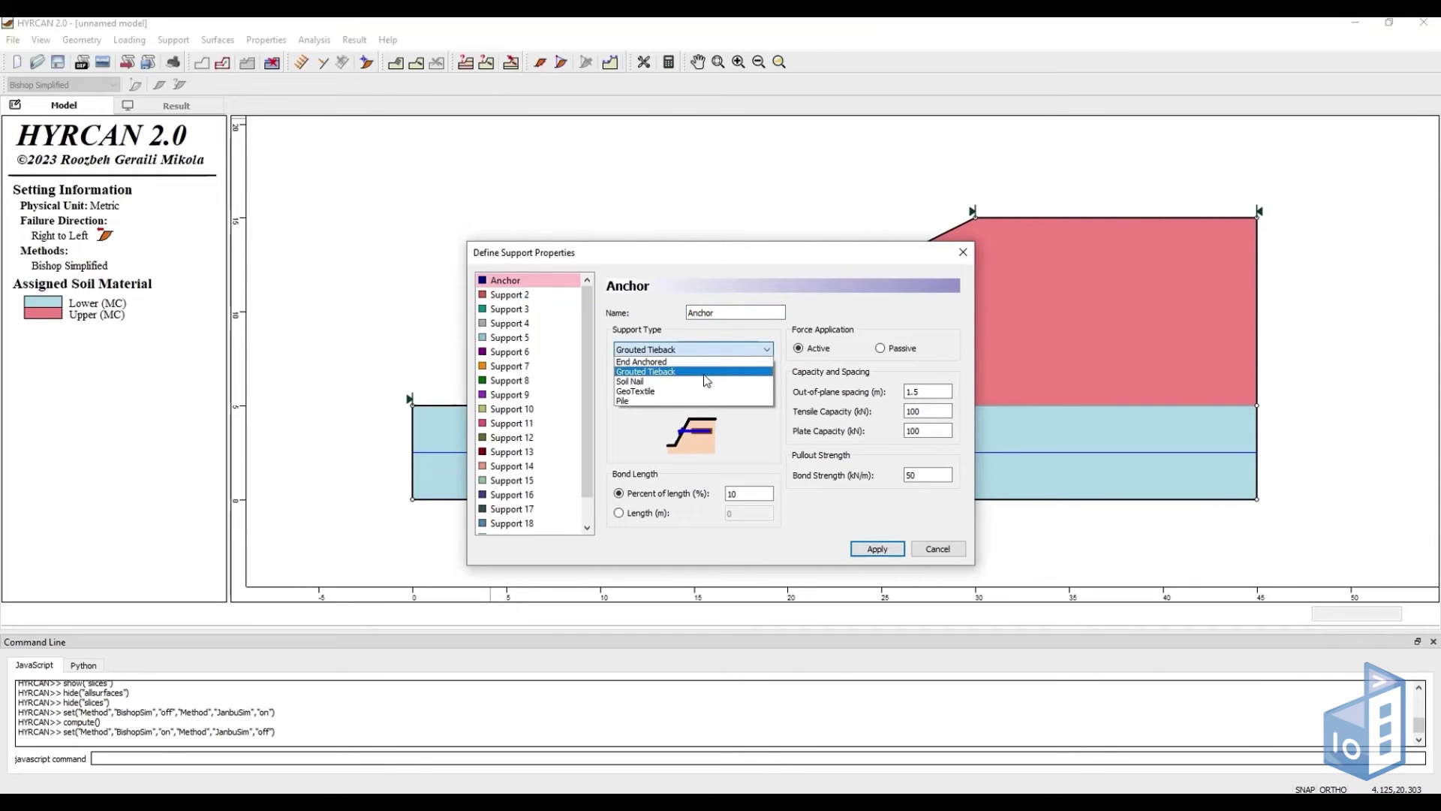
left_click(736, 350)
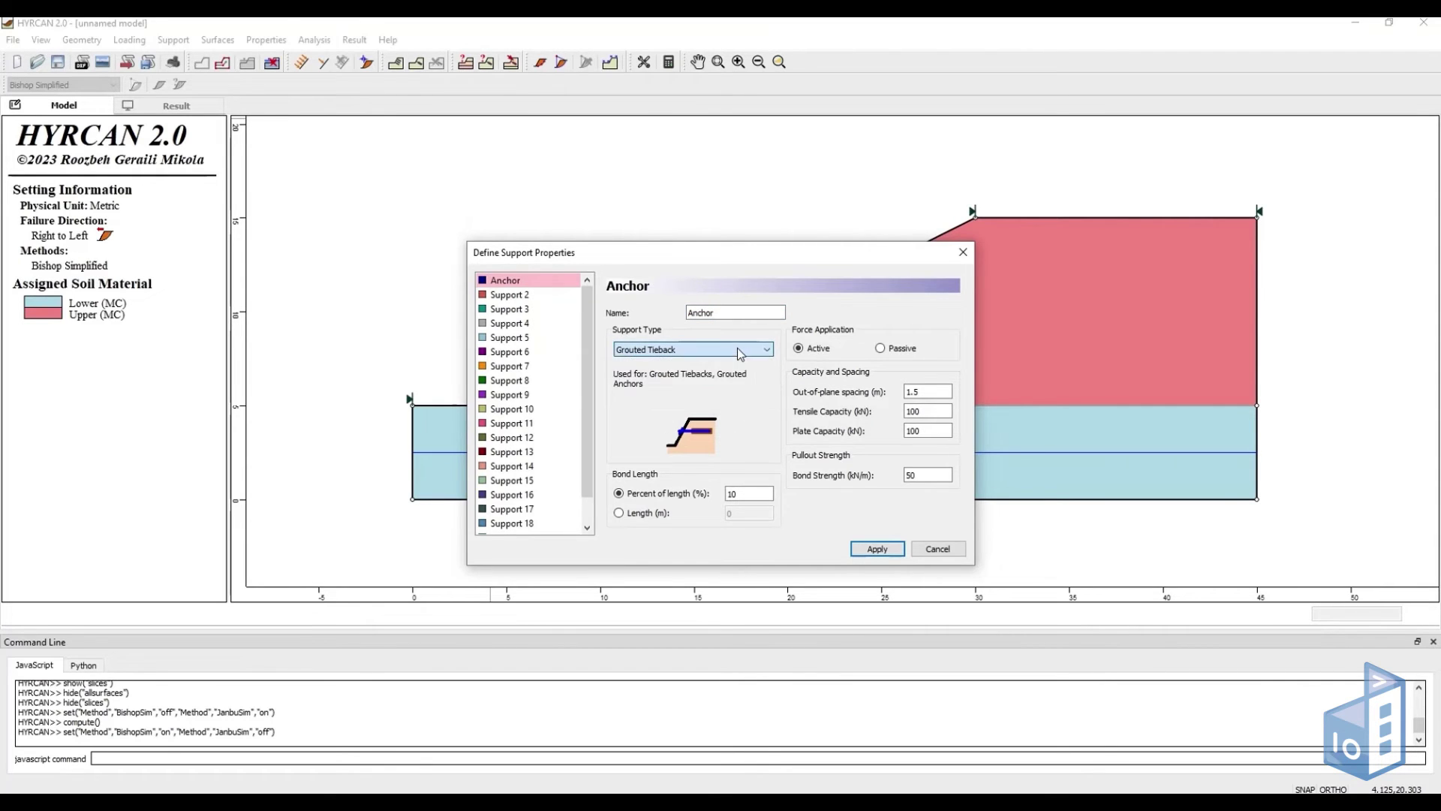
left_click(928, 392)
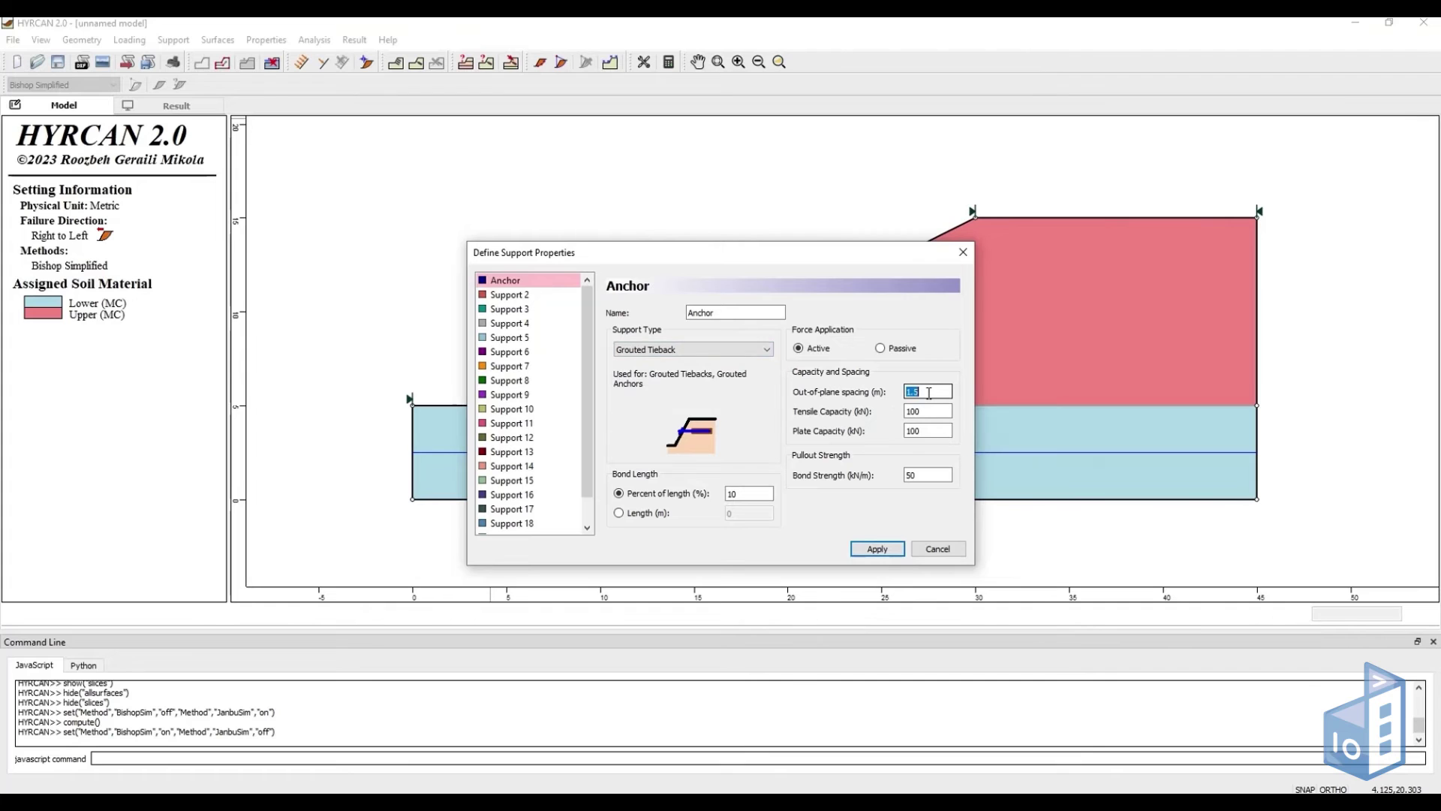
left_click(889, 551)
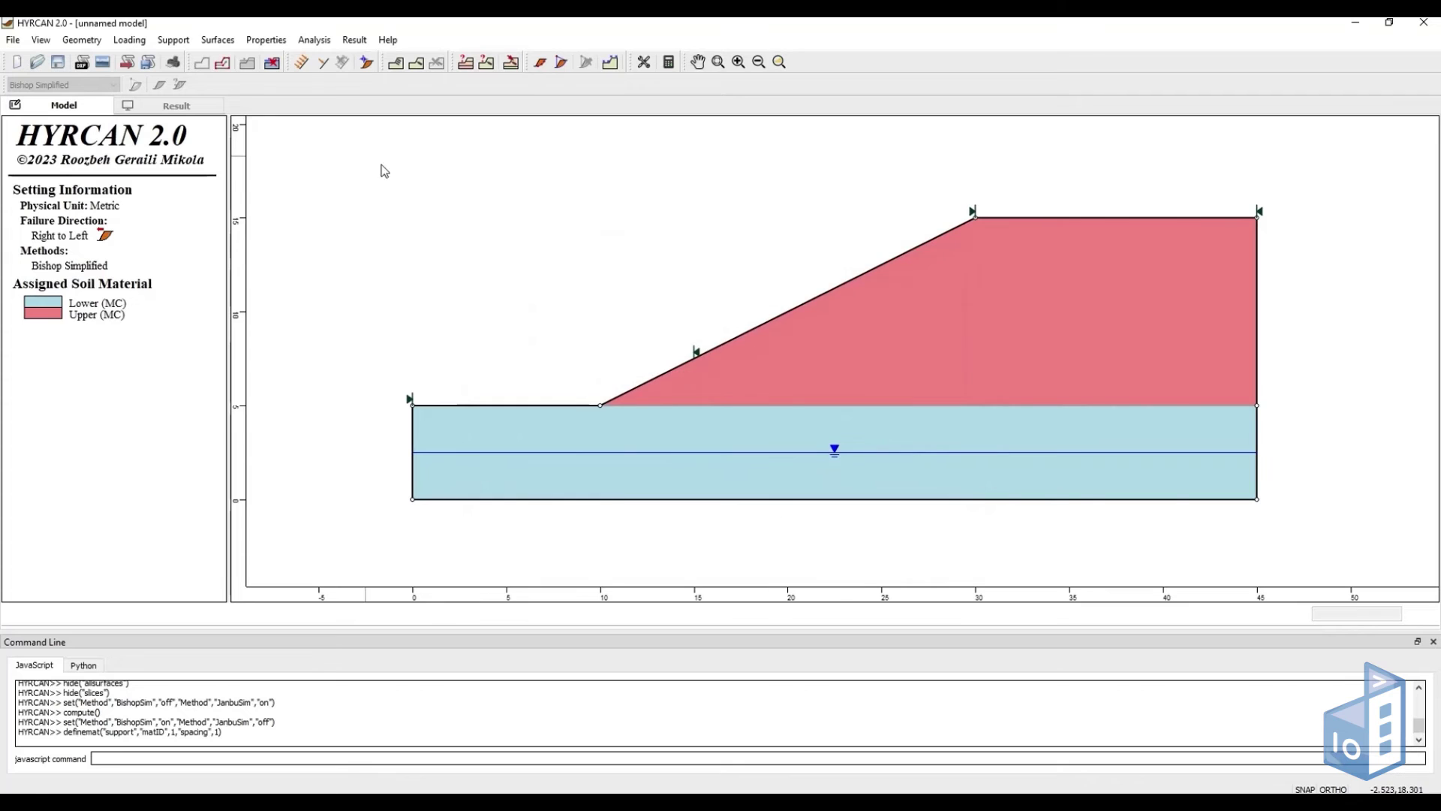
Place four 8 m tiebacks at -10° with 5 m spacing on the slope face, then recompute (FOS 2.180).
left_click(397, 64)
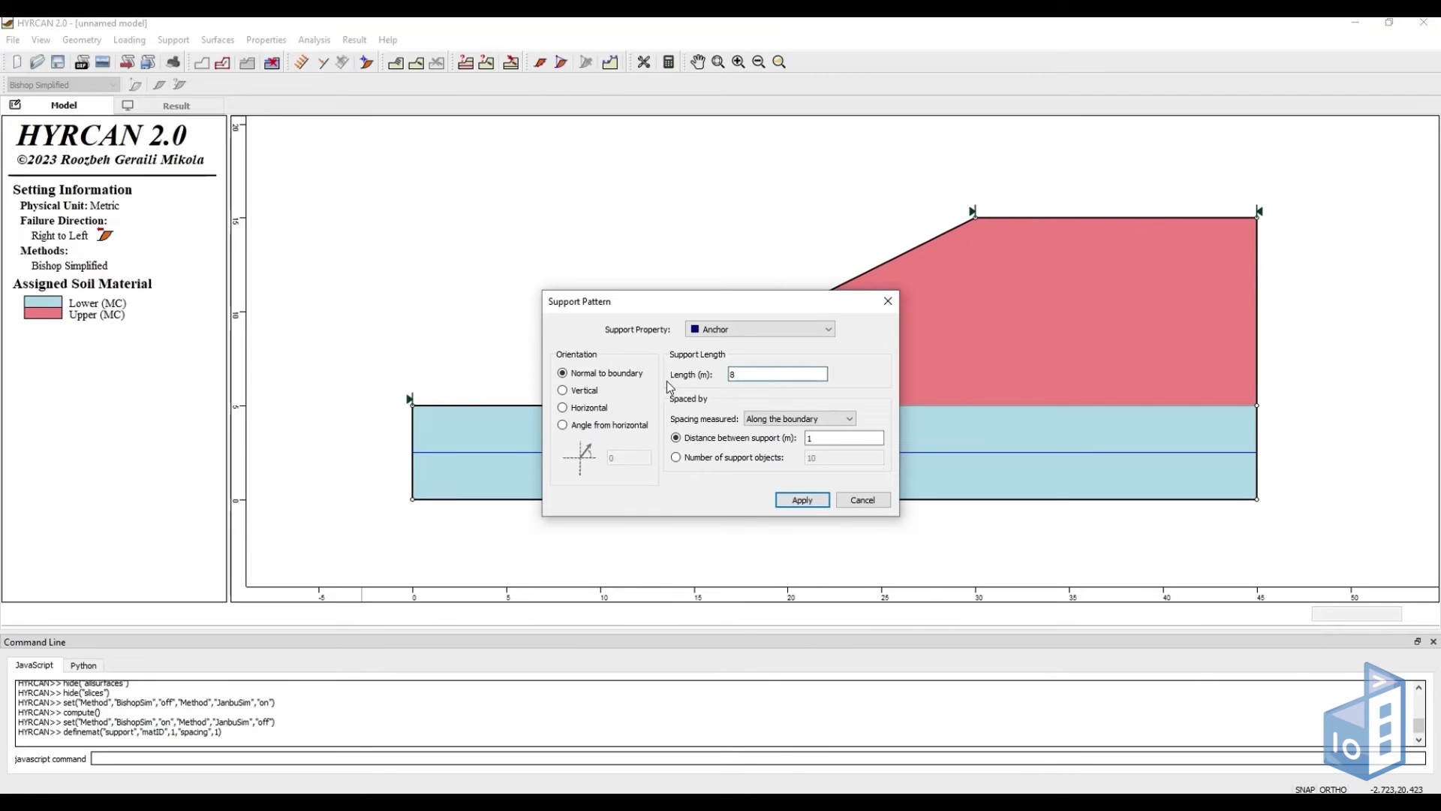
left_click(617, 432)
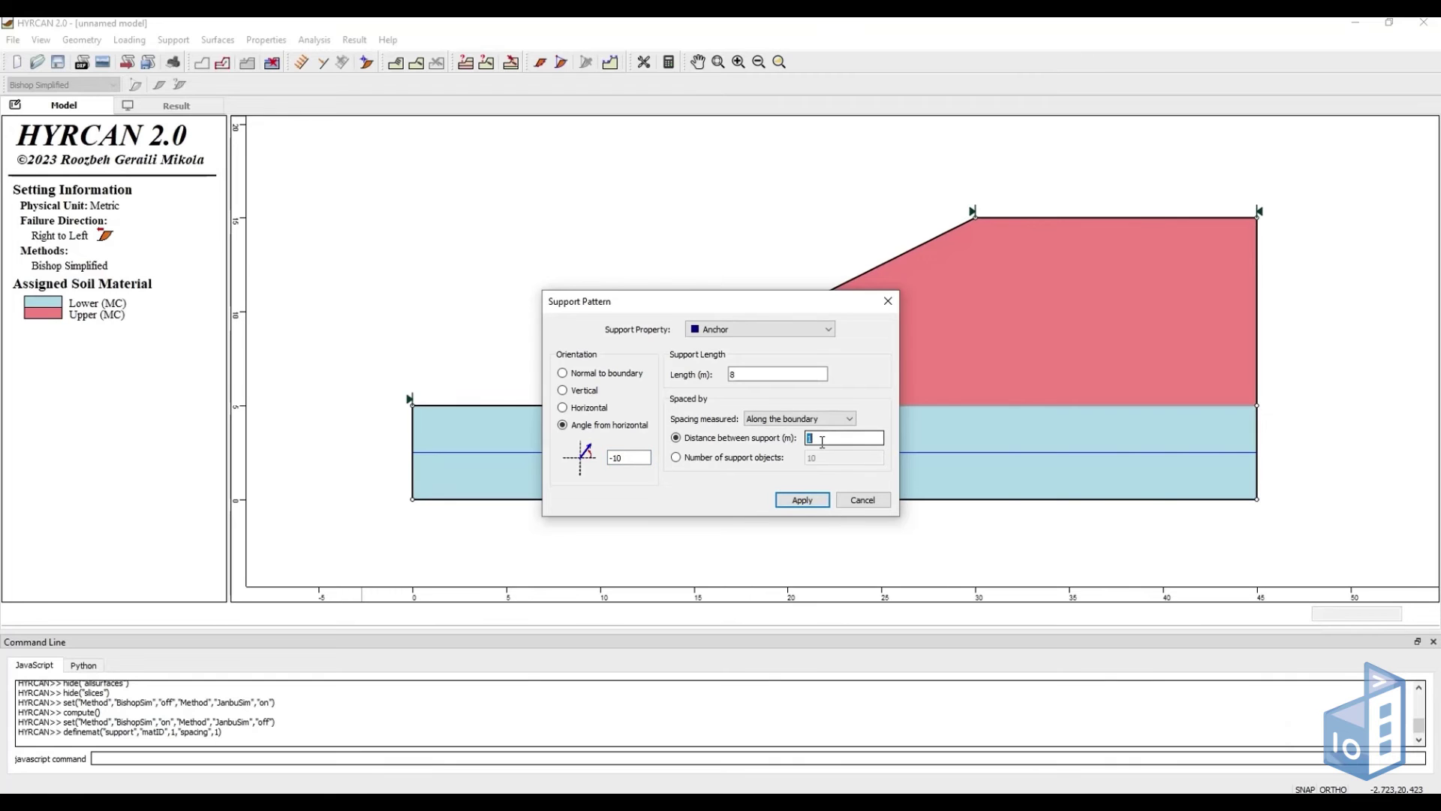
left_click(804, 501)
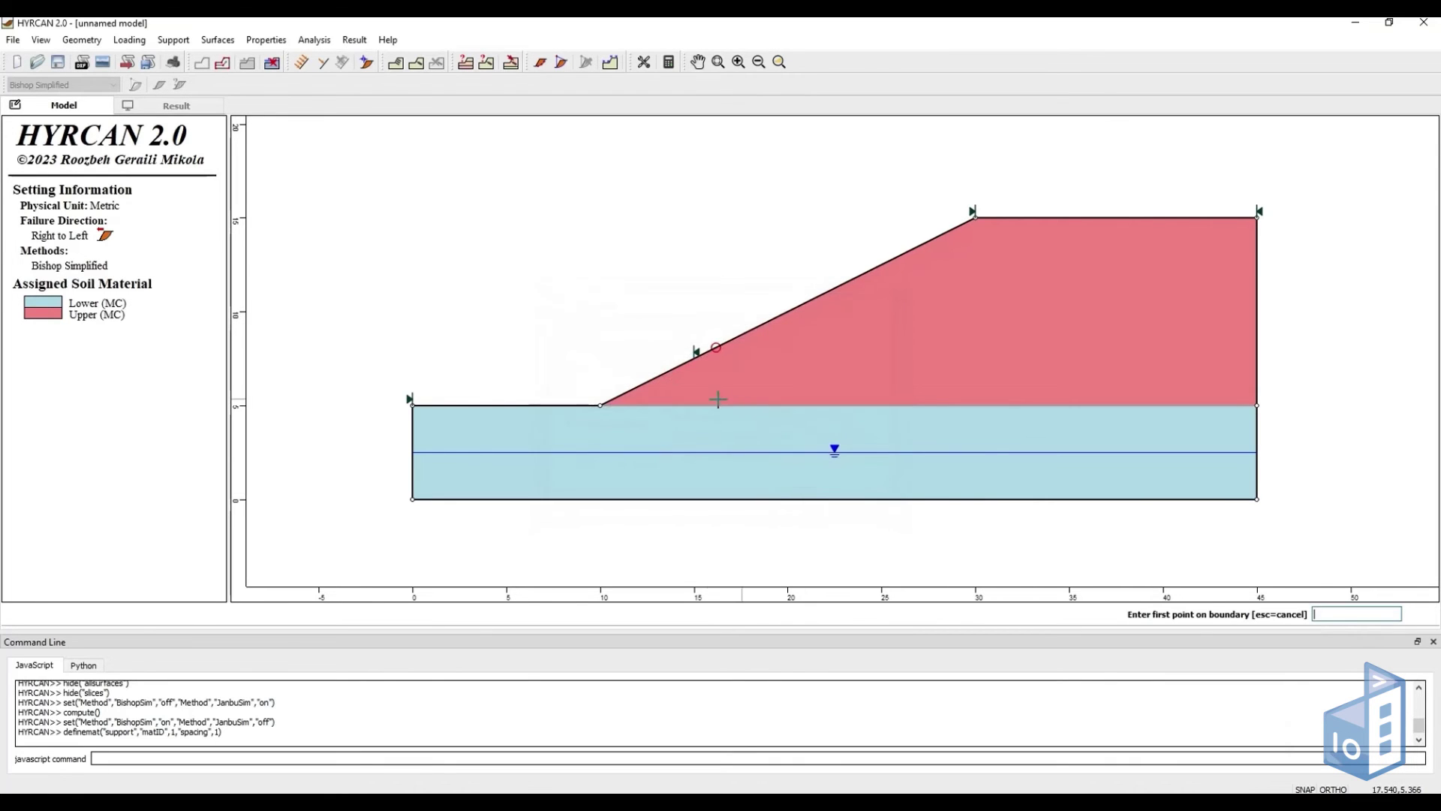
left_click(668, 382)
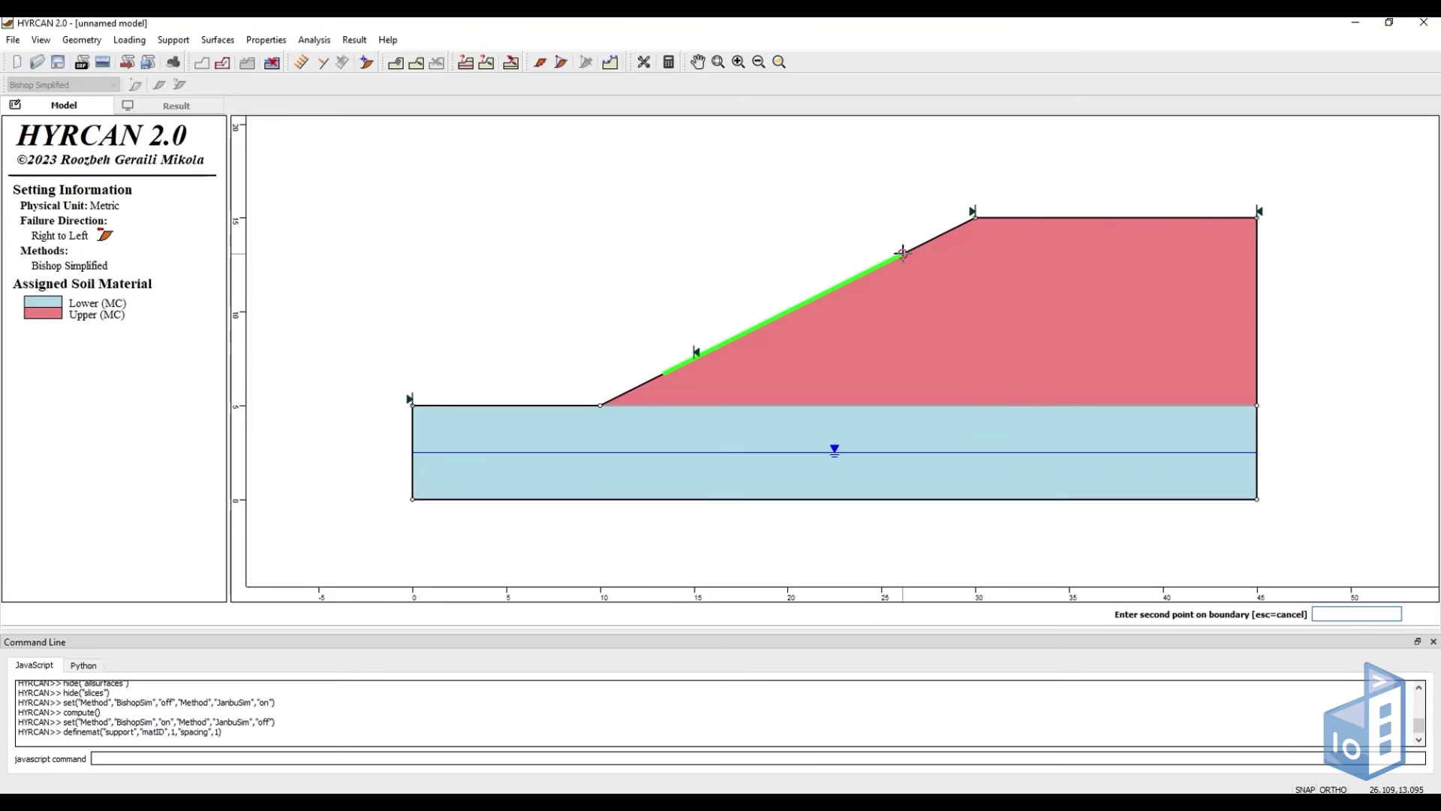
left_click(955, 235)
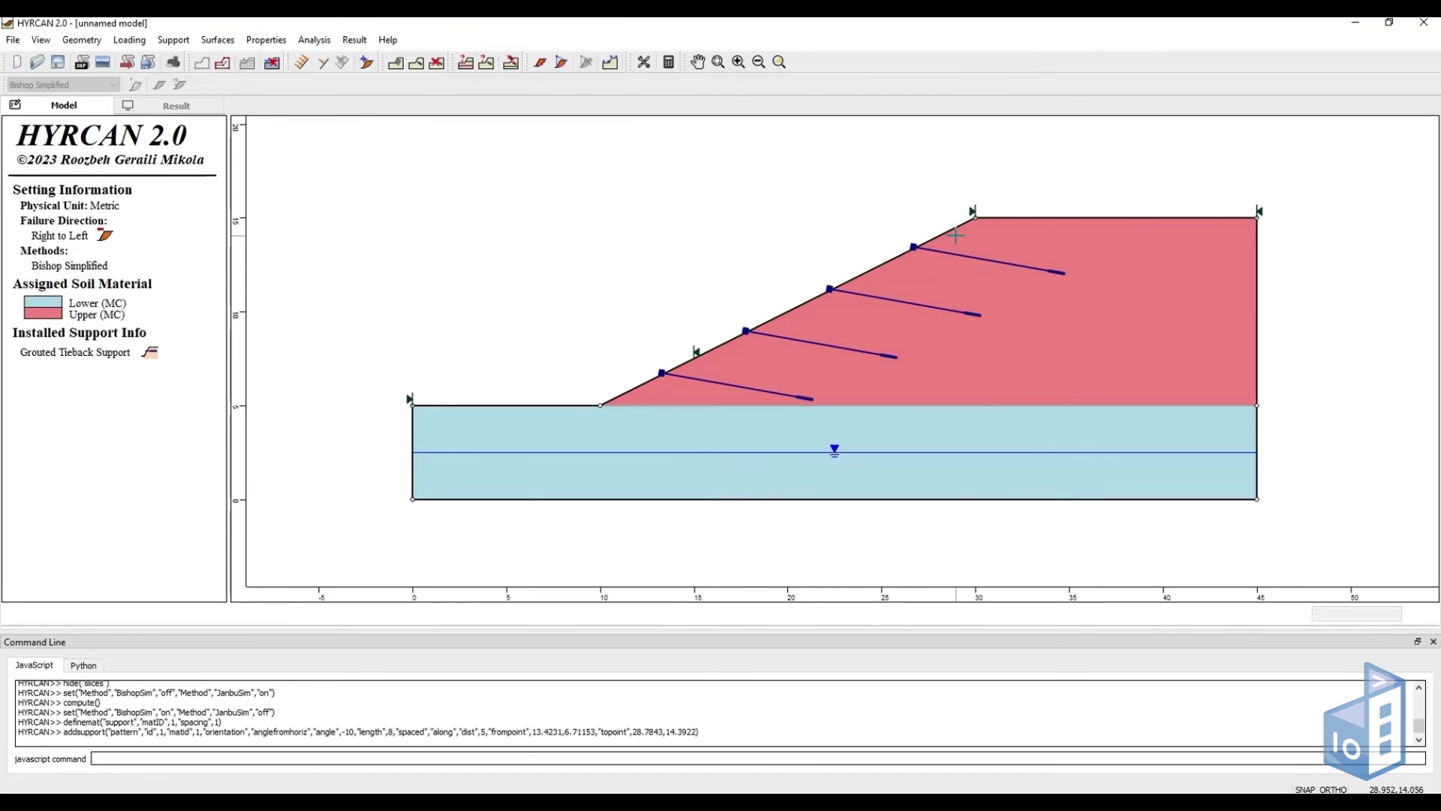
left_click(669, 63)
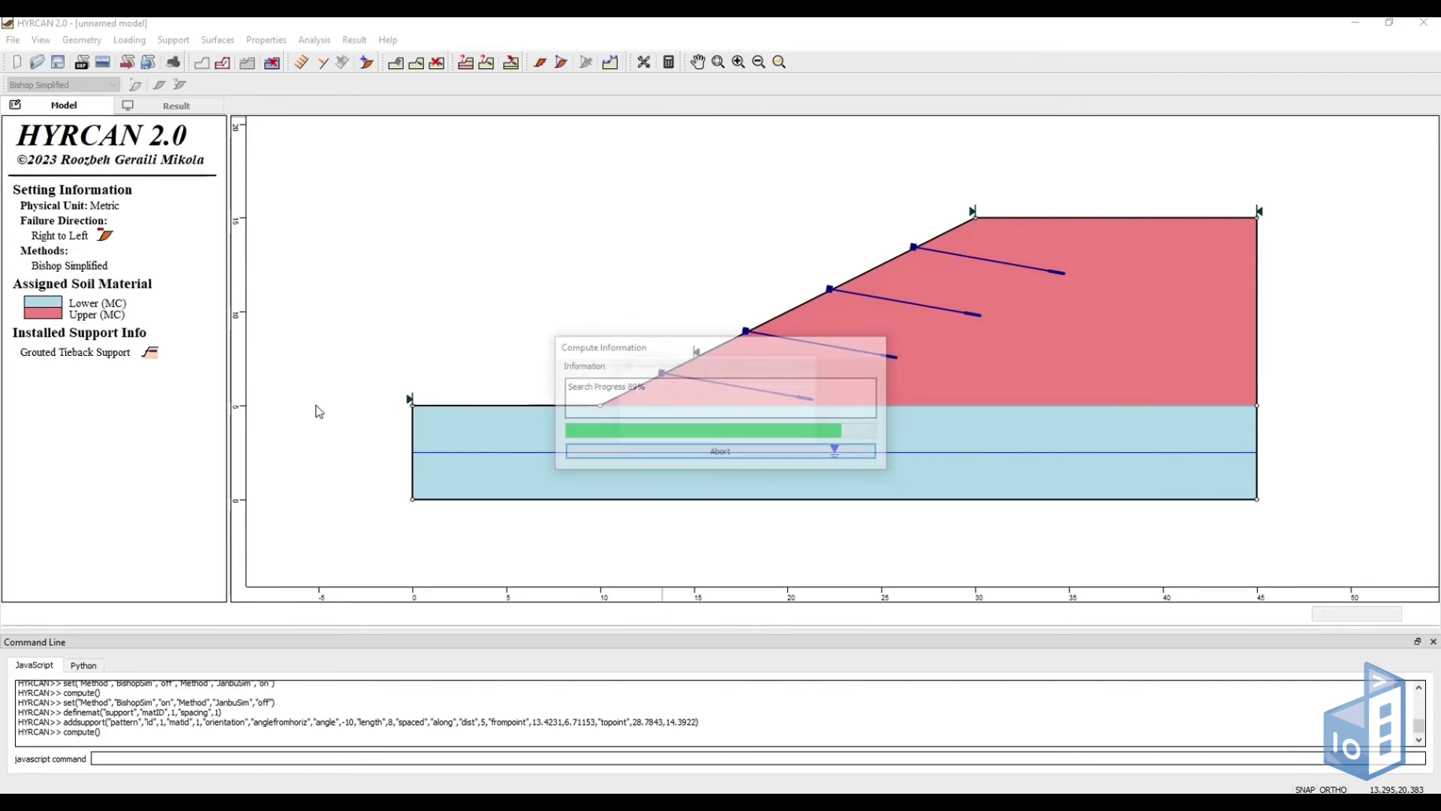
left_click(721, 429)
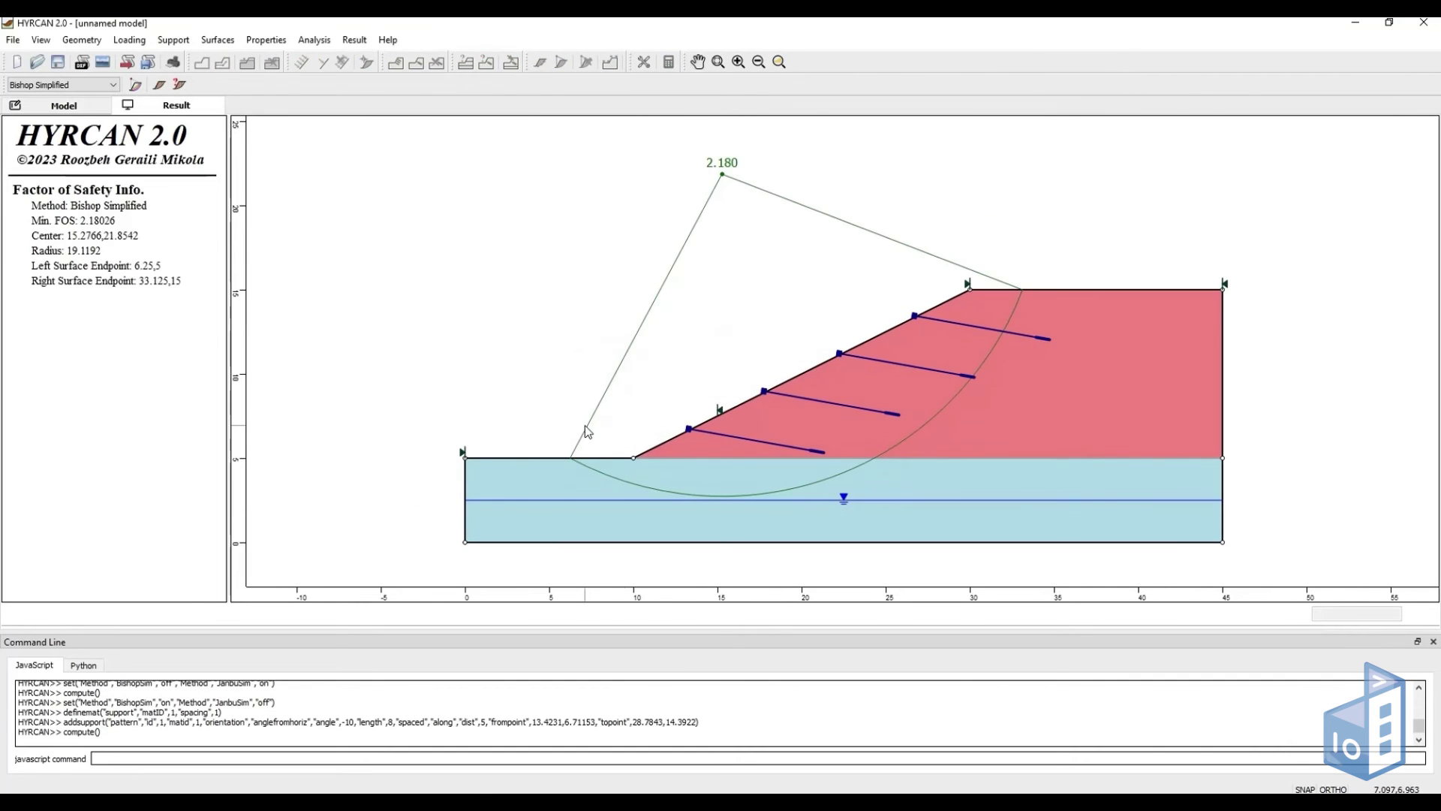
Apply a 500 kPa distributed load along part of the slope crest.
left_click(60, 113)
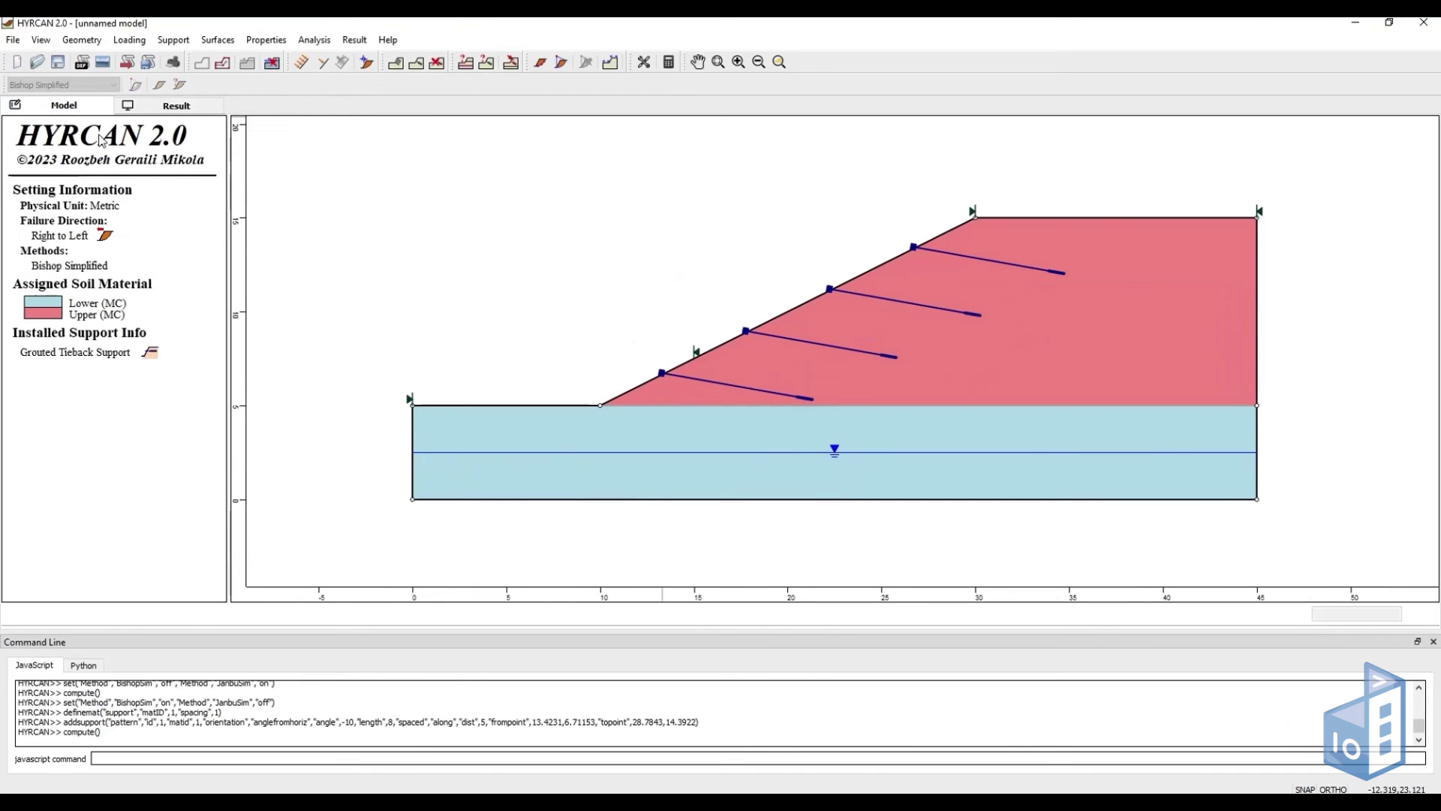
left_click(301, 63)
double_click(822, 384)
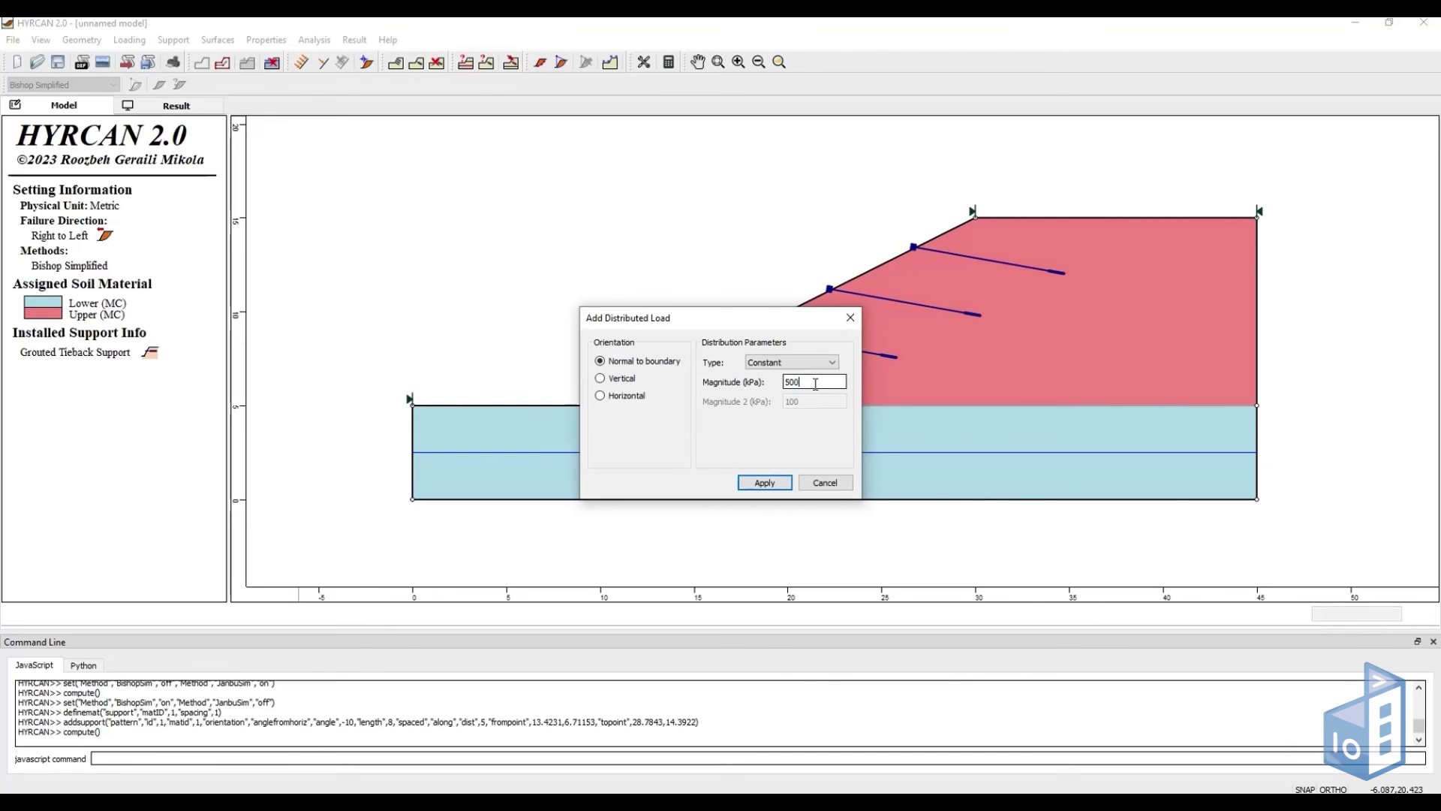
left_click(780, 482)
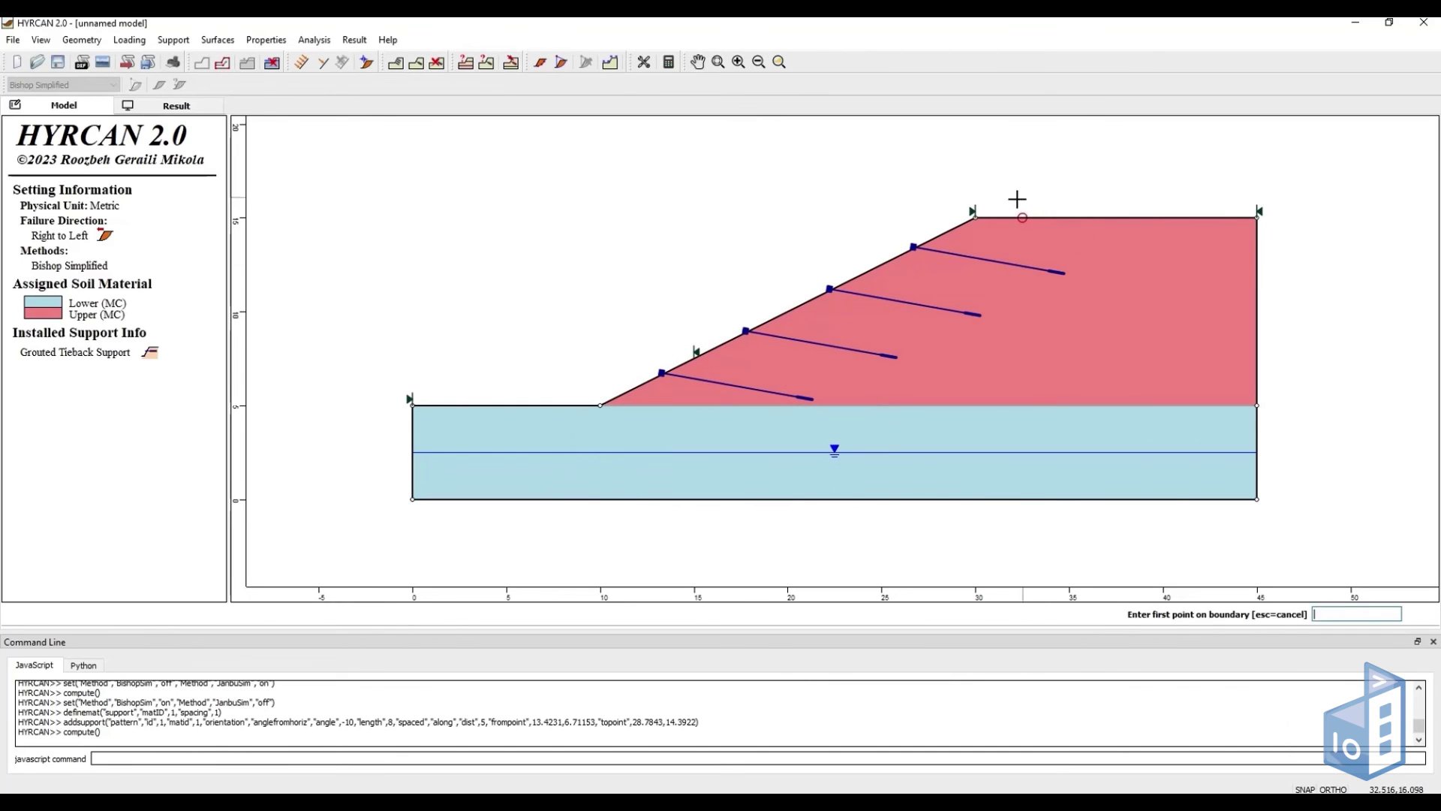
left_click(976, 217)
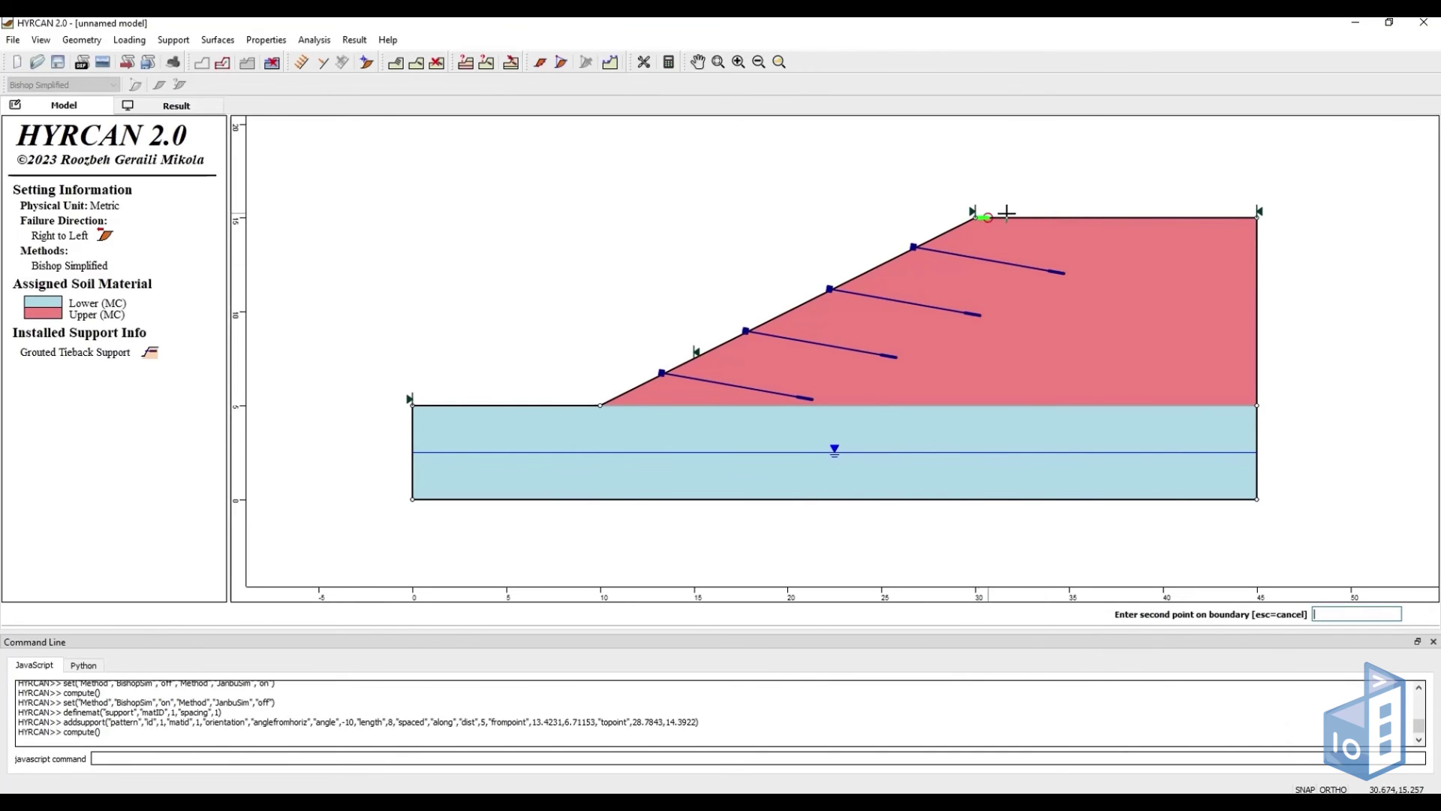
left_click(1135, 215)
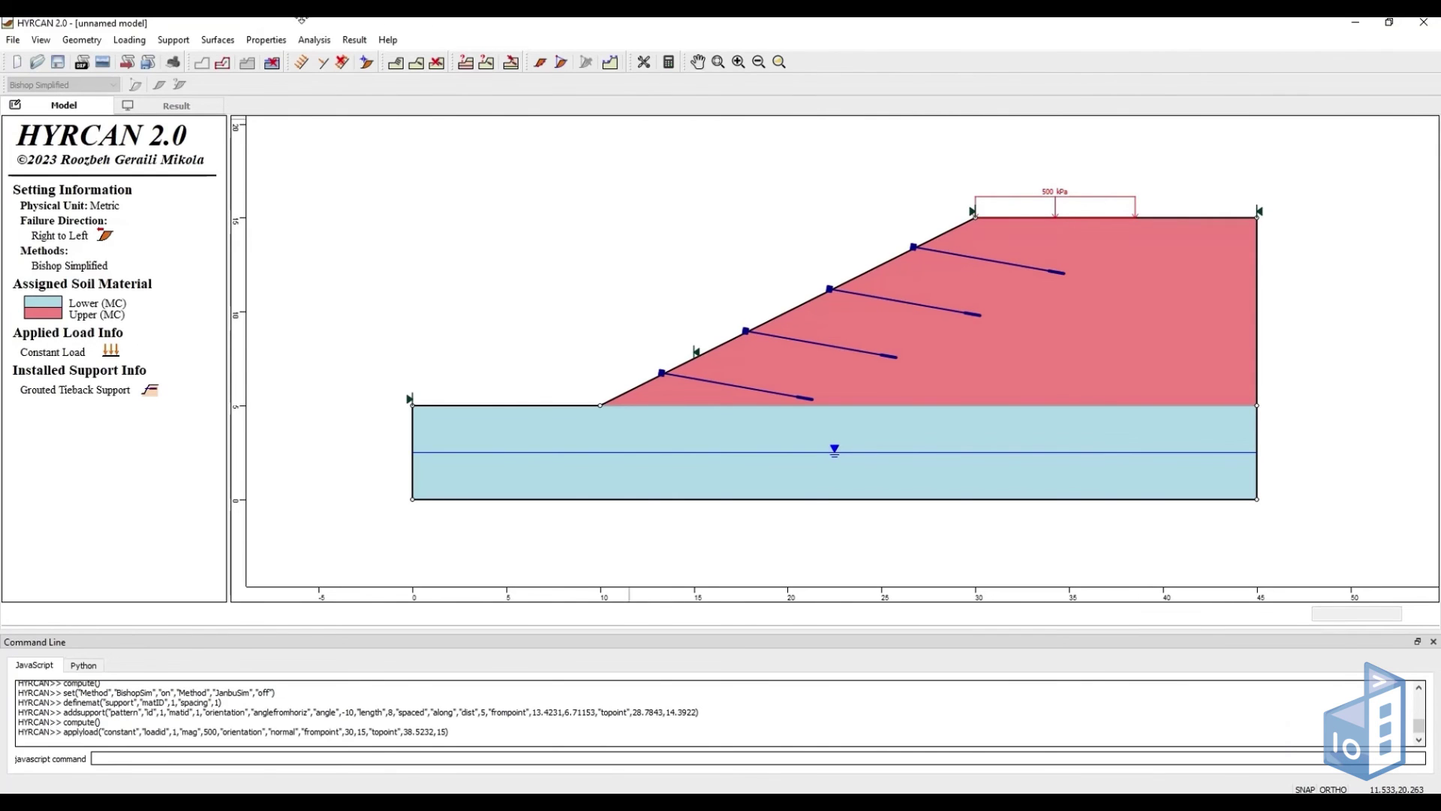
Recompute to get minimum FOS 1.304, briefly showing all slip surfaces and slices in the results.
left_click(668, 62)
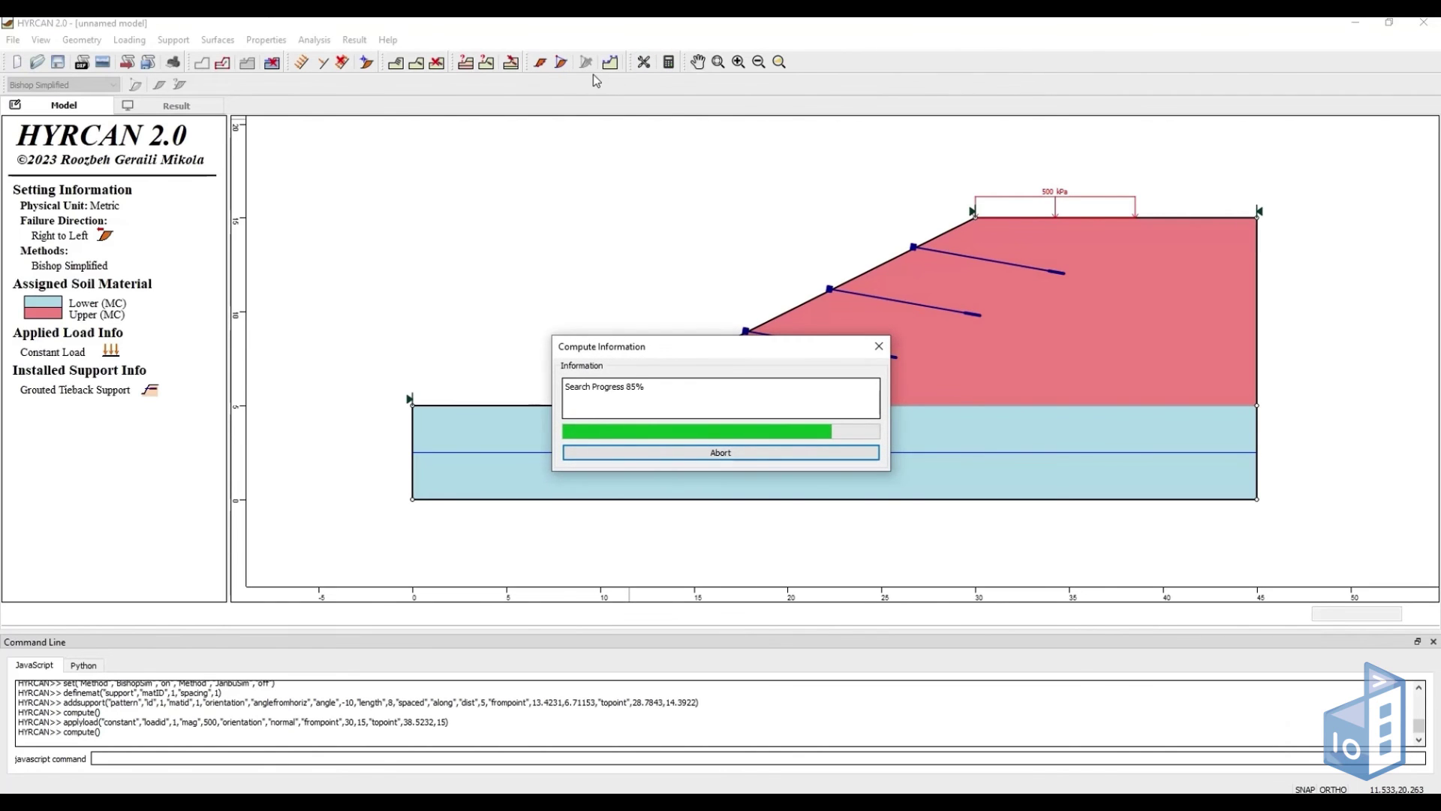
left_click(722, 429)
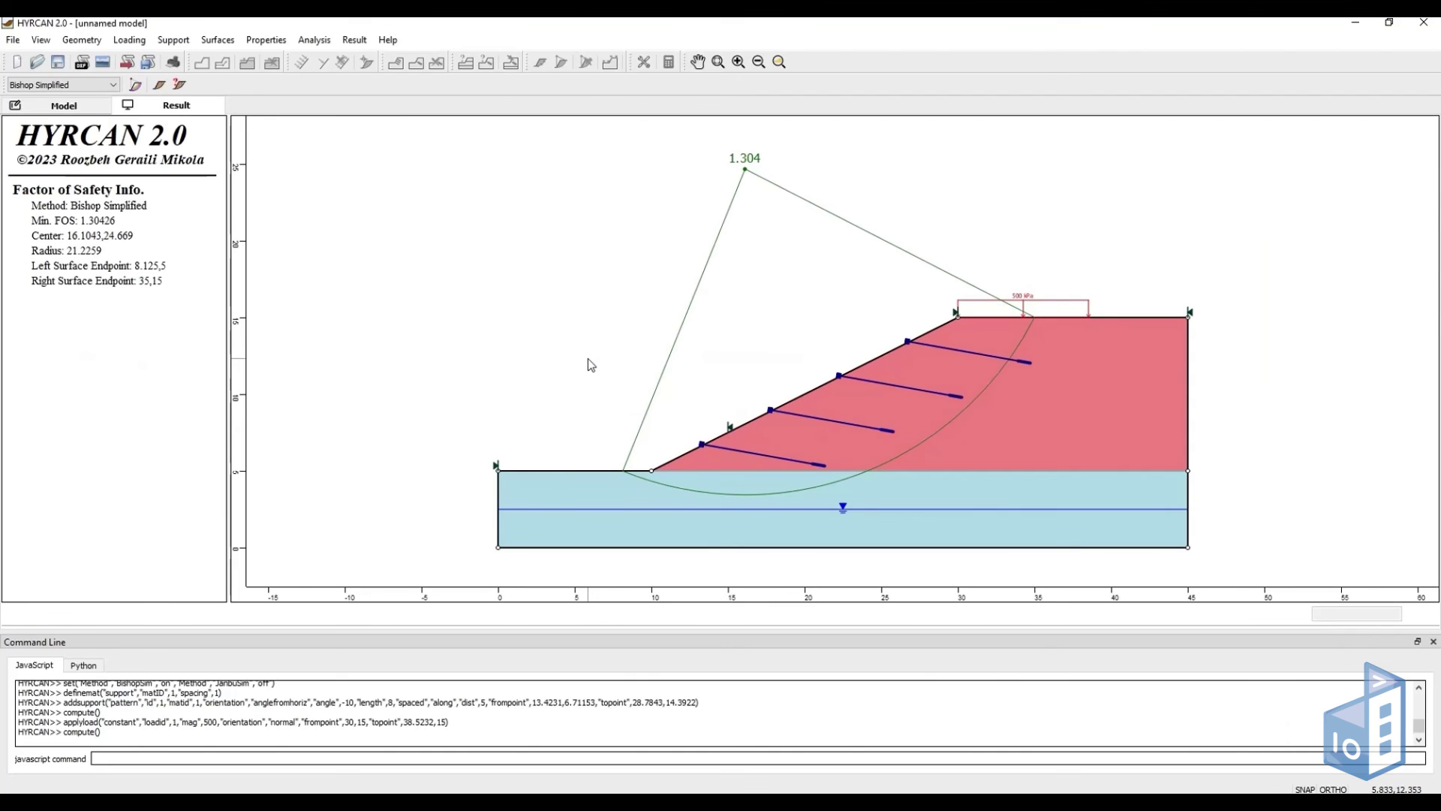
left_click(136, 85)
left_click(159, 85)
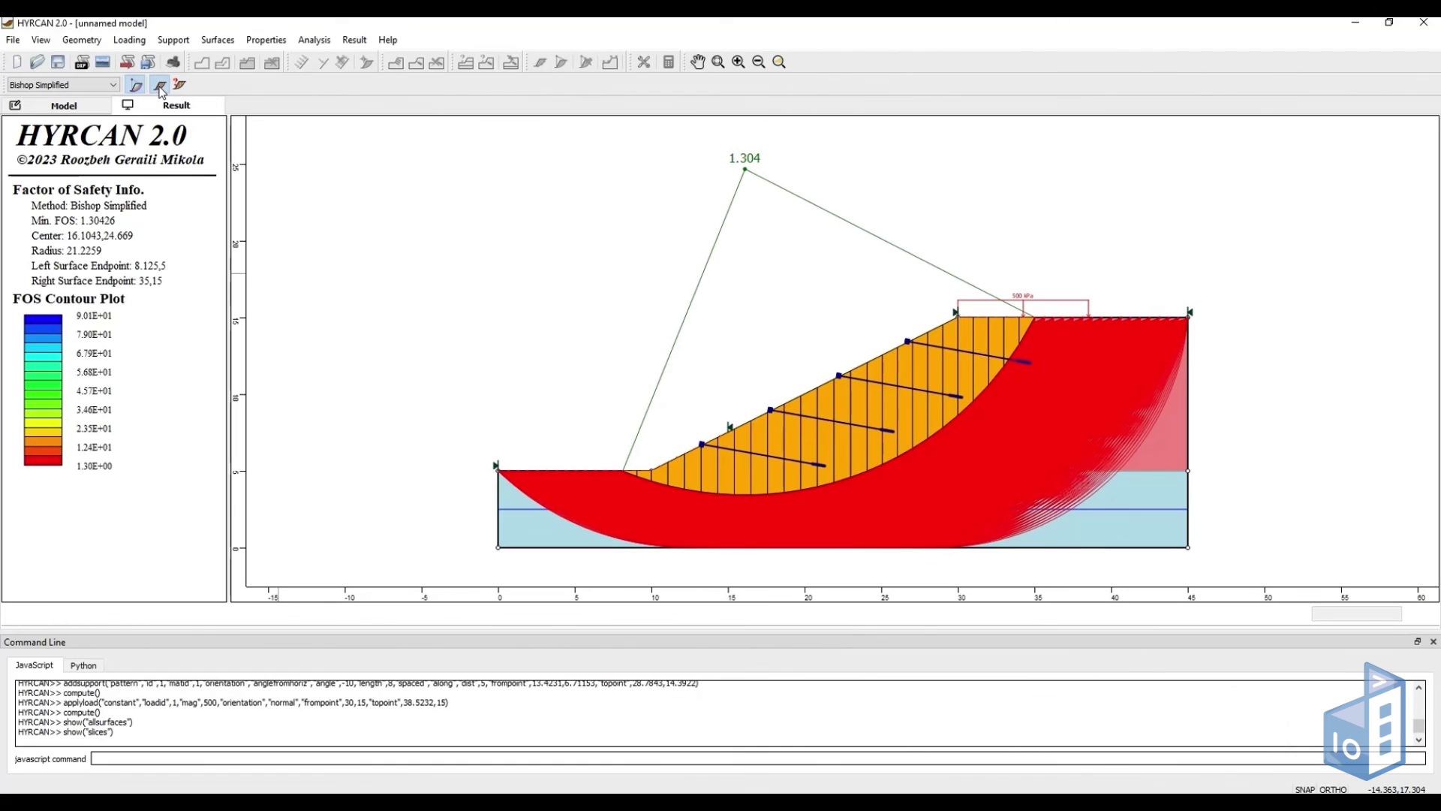
left_click(136, 86)
left_click(160, 85)
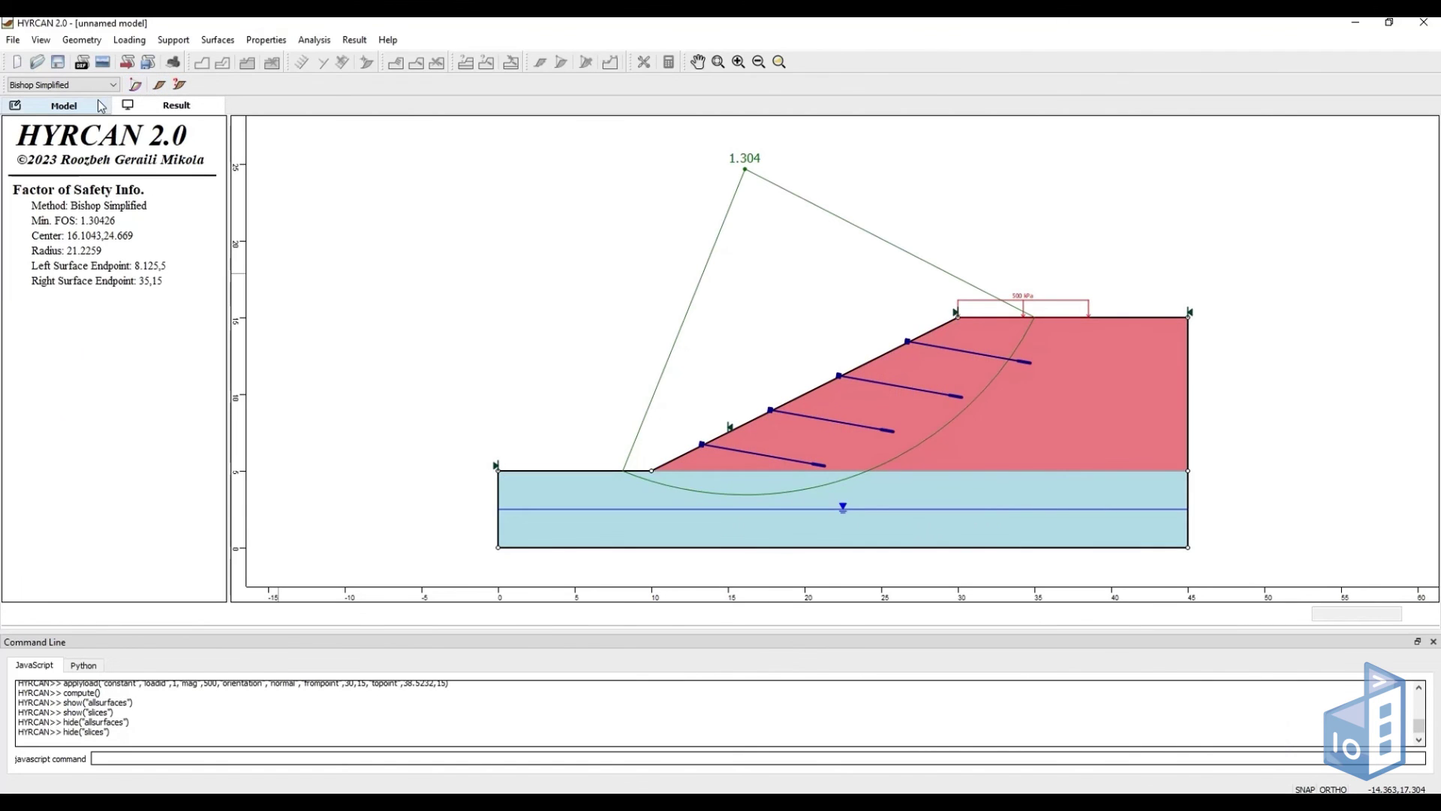
Set a 0.15 horizontal seismic coefficient and recompute, lowering minimum FOS to 1.117.
left_click(101, 105)
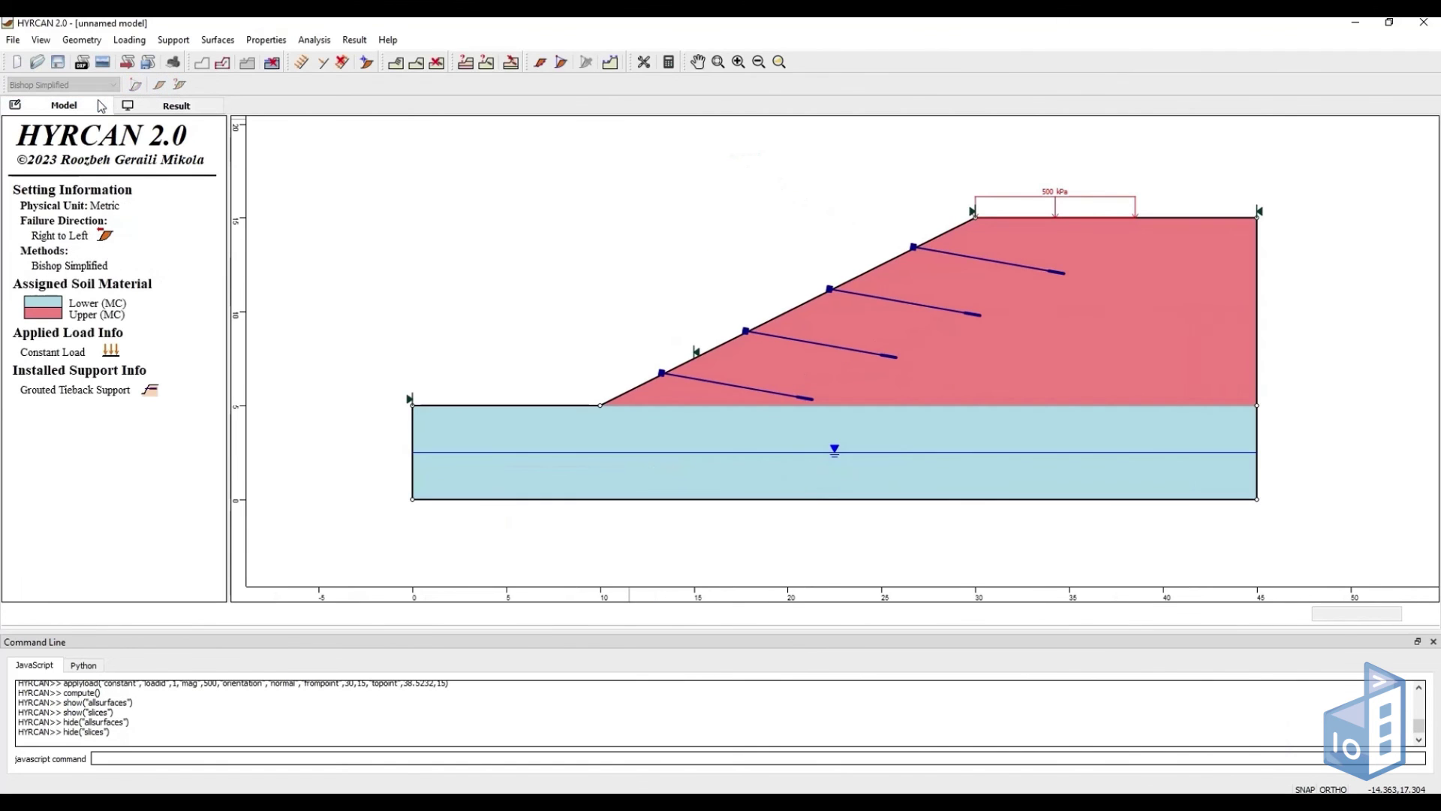
left_click(367, 64)
type("0.15")
left_click(765, 463)
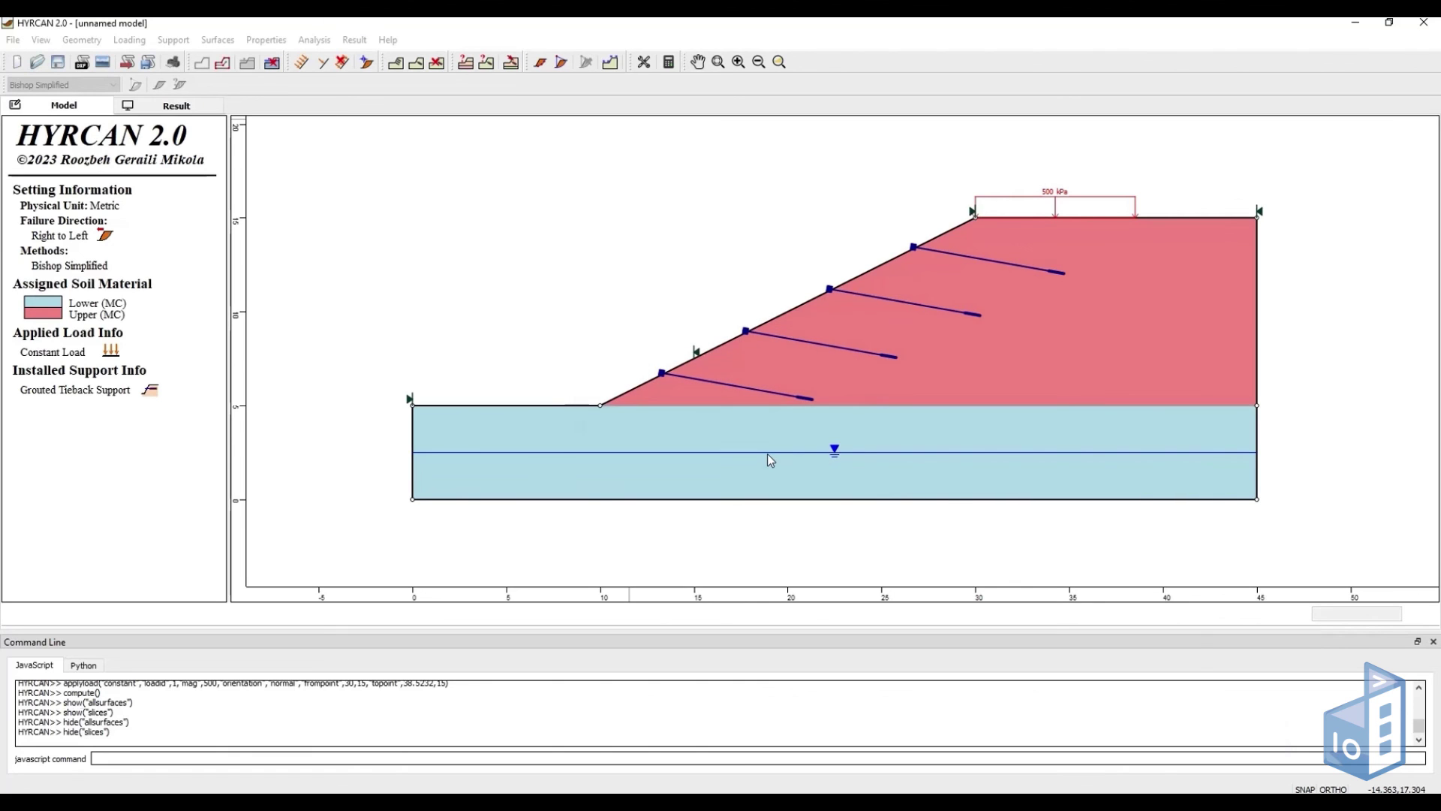
left_click(675, 63)
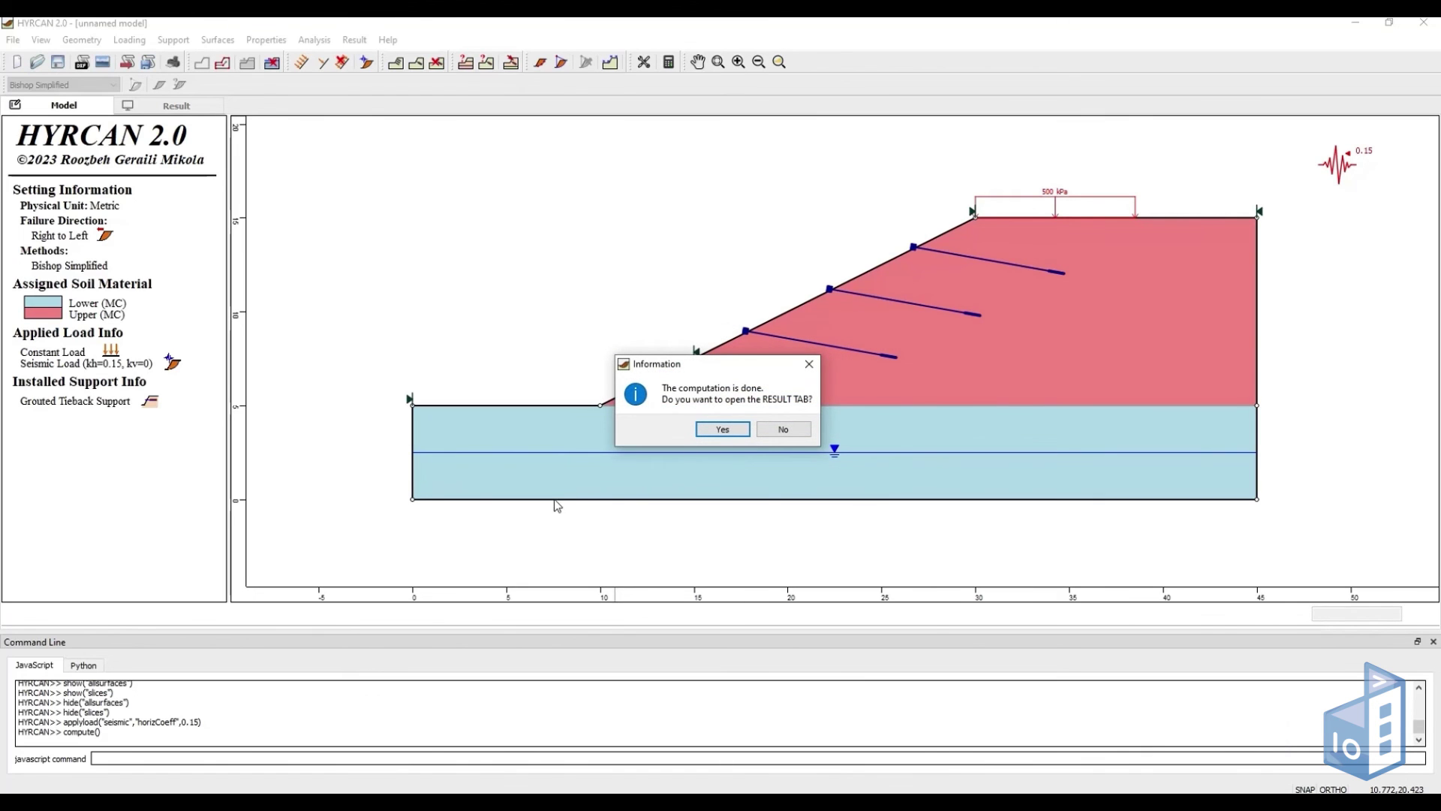
left_click(740, 430)
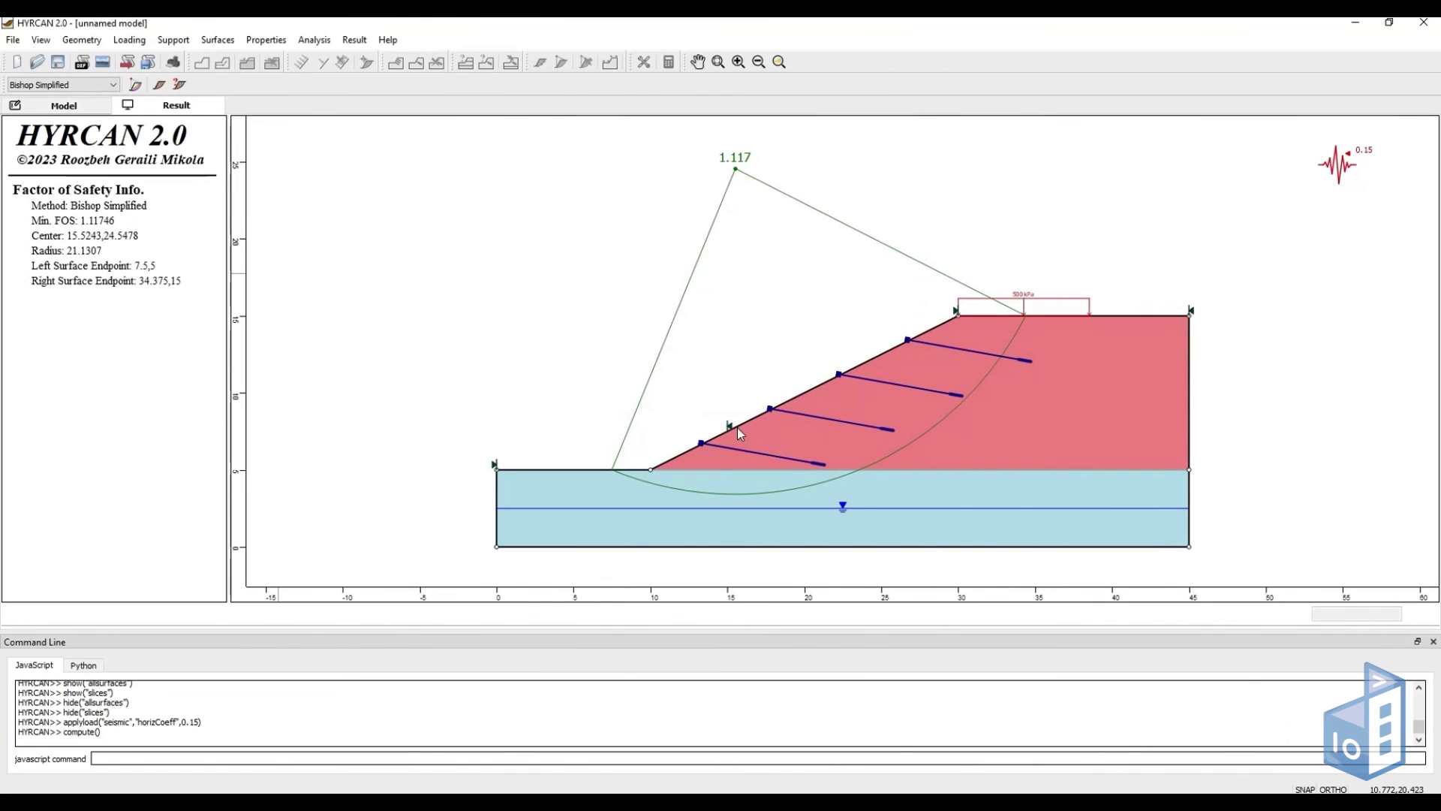